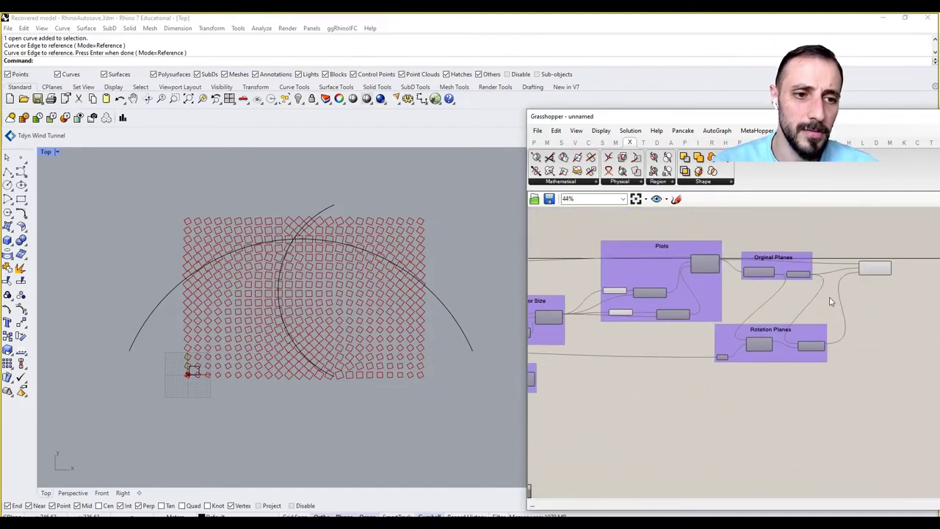
Reference the second arc in the Top viewport as an Attractor Curve, then pan to the distance groups.
{"action": "scroll", "coordinate": [325, 235], "scroll_direction": "up", "scroll_amount": 3}
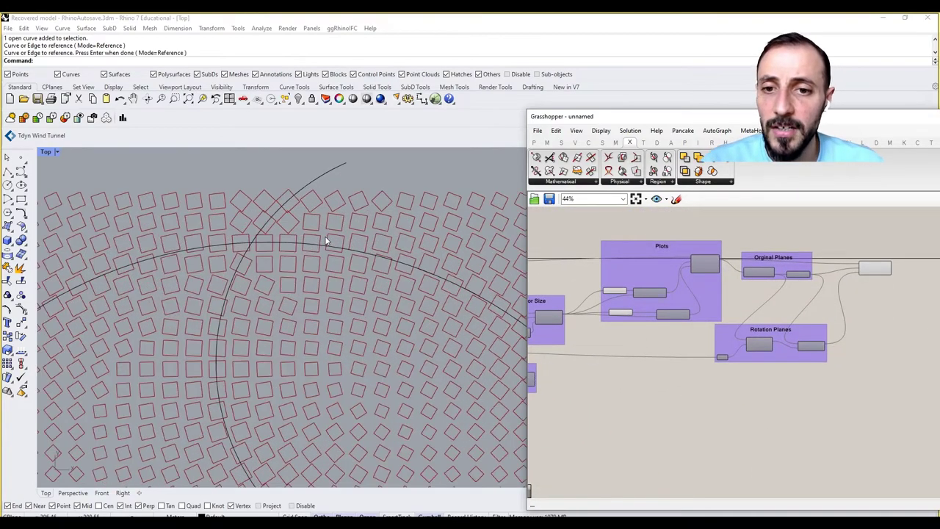
{"action": "scroll", "coordinate": [318, 237], "scroll_direction": "down", "scroll_amount": 3}
{"action": "scroll", "coordinate": [304, 240], "scroll_direction": "up", "scroll_amount": 1}
{"action": "left_click", "coordinate": [304, 239]}
{"action": "key", "text": "Return"}
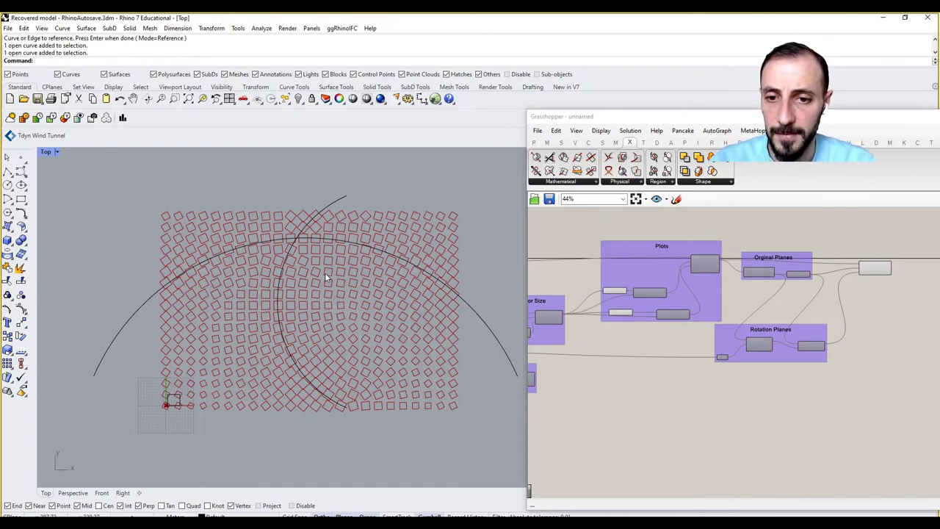
{"action": "right_click_drag", "start_coordinate": [604, 380], "coordinate": [663, 376]}
{"action": "scroll", "coordinate": [667, 361], "scroll_direction": "down", "scroll_amount": 3}
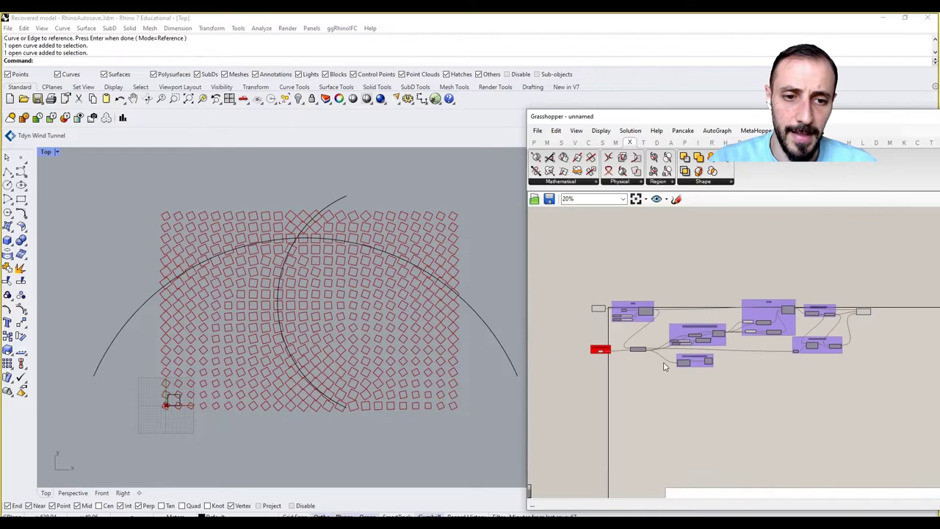
{"action": "scroll", "coordinate": [593, 360], "scroll_direction": "up", "scroll_amount": 4}
{"action": "scroll", "coordinate": [625, 360], "scroll_direction": "up", "scroll_amount": 2}
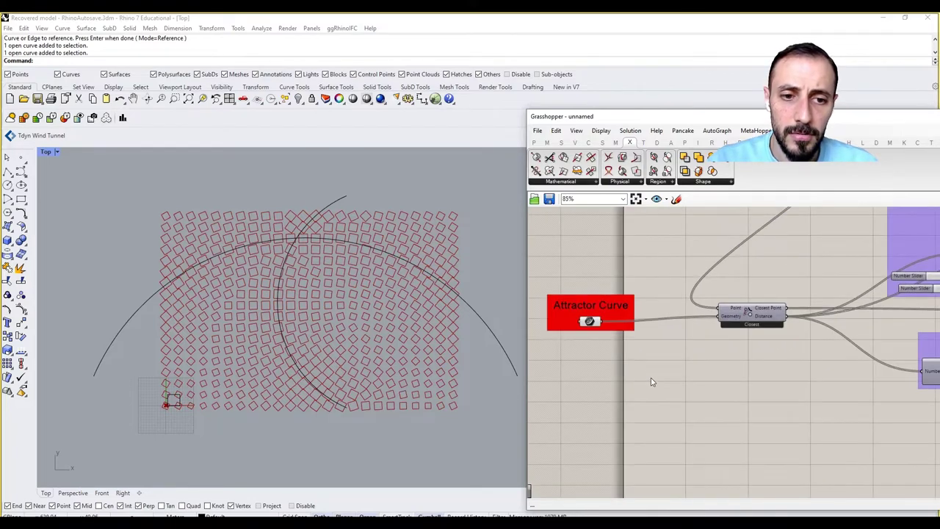
{"action": "double_click", "coordinate": [651, 378]}
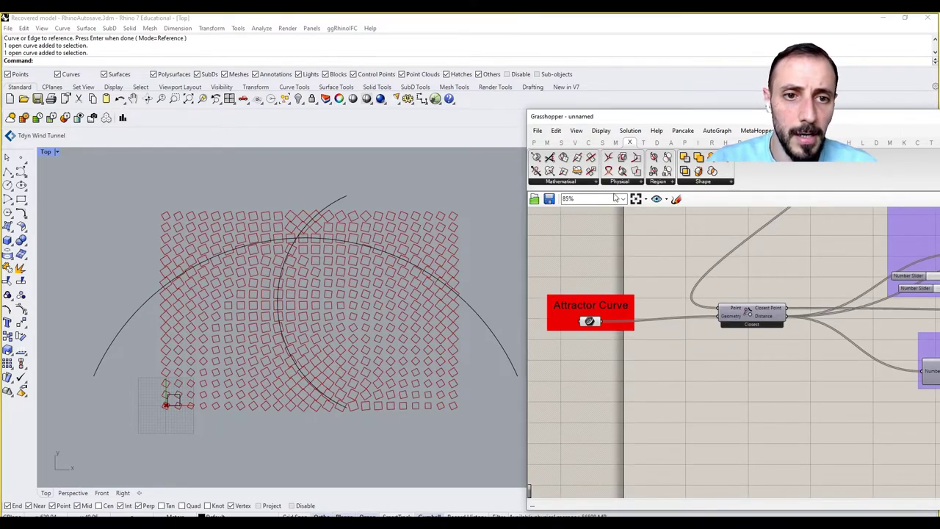
Place a Collision Many|Many component from Intersect > Physical.
{"action": "left_click", "coordinate": [618, 183]}
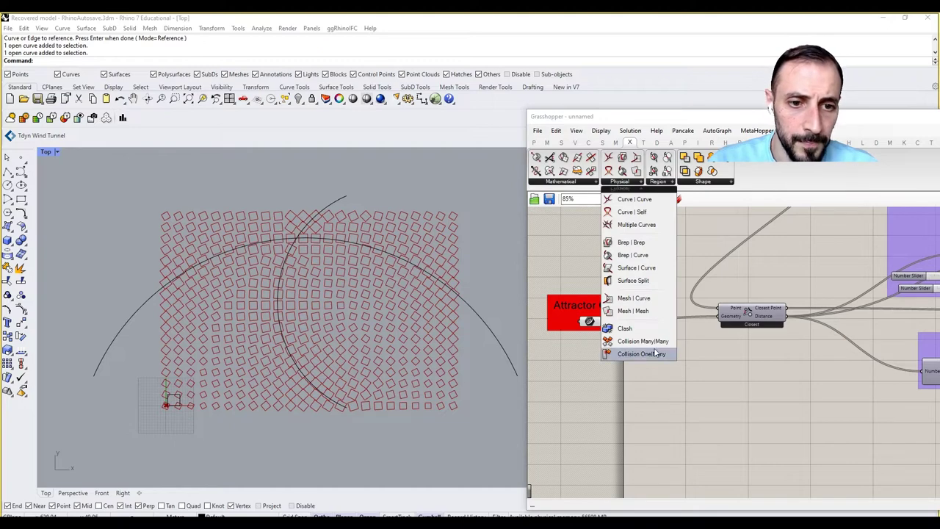
{"action": "mouse_move", "coordinate": [656, 346]}
{"action": "left_mouse_down"}
{"action": "mouse_move", "coordinate": [654, 362]}
{"action": "mouse_move", "coordinate": [626, 359]}
{"action": "mouse_move", "coordinate": [845, 389]}
{"action": "left_mouse_up"}
{"action": "scroll", "coordinate": [639, 359], "scroll_direction": "down", "scroll_amount": 5}
{"action": "scroll", "coordinate": [808, 379], "scroll_direction": "up", "scroll_amount": 3}
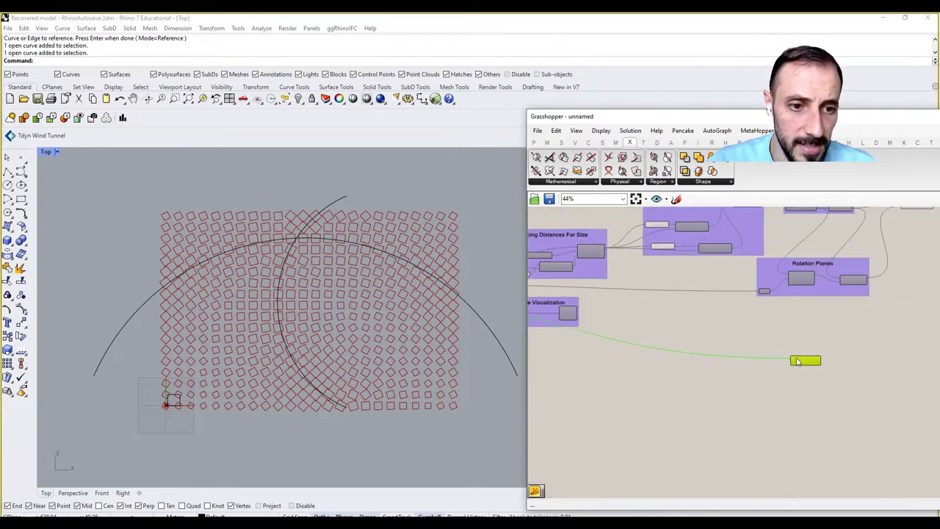
{"action": "scroll", "coordinate": [779, 356], "scroll_direction": "up", "scroll_amount": 3}
{"action": "scroll", "coordinate": [777, 354], "scroll_direction": "down", "scroll_amount": 3}
{"action": "right_click_drag", "start_coordinate": [667, 353], "coordinate": [779, 345]}
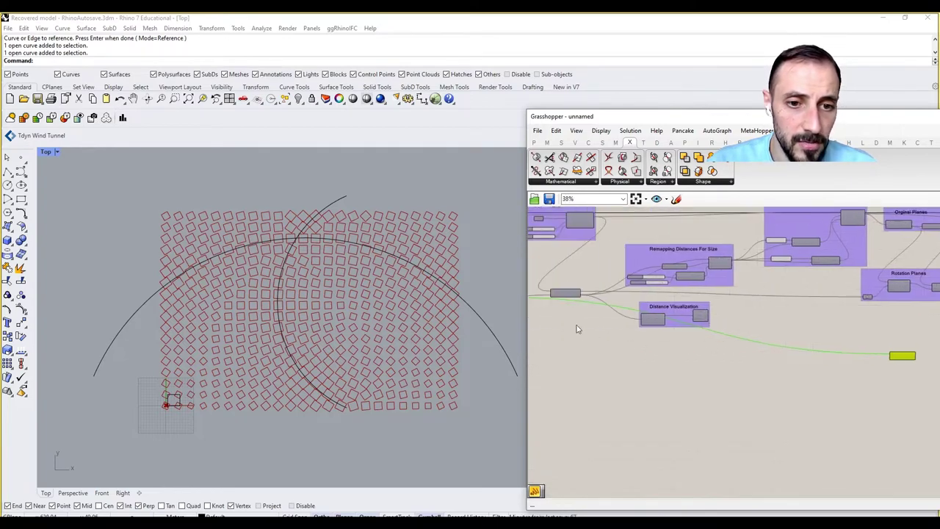
{"action": "scroll", "coordinate": [776, 329], "scroll_direction": "up", "scroll_amount": 2}
Add a Curve parameter fed by the Attractor Curve component.
{"action": "double_click", "coordinate": [670, 315]}
{"action": "type", "text": "CURVE"}
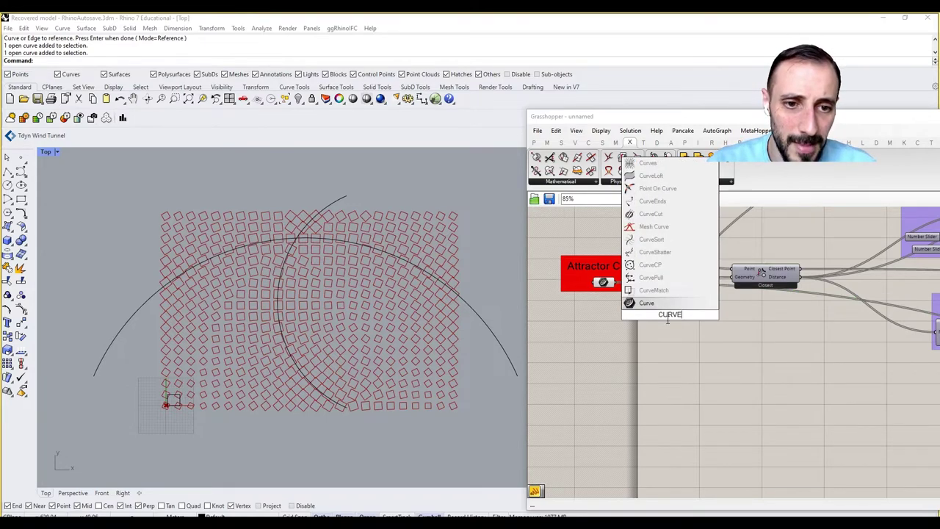
{"action": "key", "text": "Return"}
{"action": "mouse_move", "coordinate": [615, 282]}
{"action": "left_mouse_down"}
{"action": "mouse_move", "coordinate": [660, 315]}
{"action": "mouse_move", "coordinate": [690, 403]}
{"action": "left_mouse_up"}
{"action": "right_click_drag", "start_coordinate": [691, 400], "coordinate": [610, 376]}
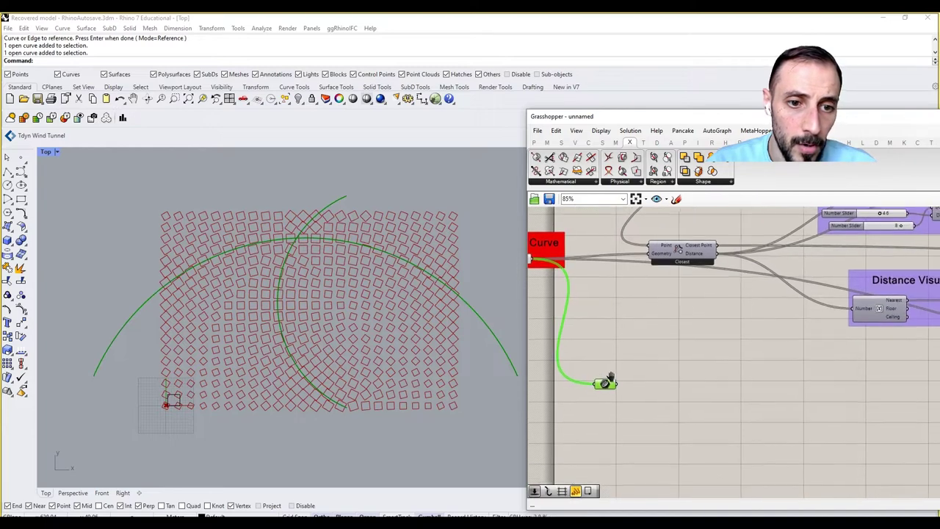
{"action": "scroll", "coordinate": [678, 401], "scroll_direction": "down", "scroll_amount": 2}
{"action": "scroll", "coordinate": [680, 397], "scroll_direction": "down", "scroll_amount": 2}
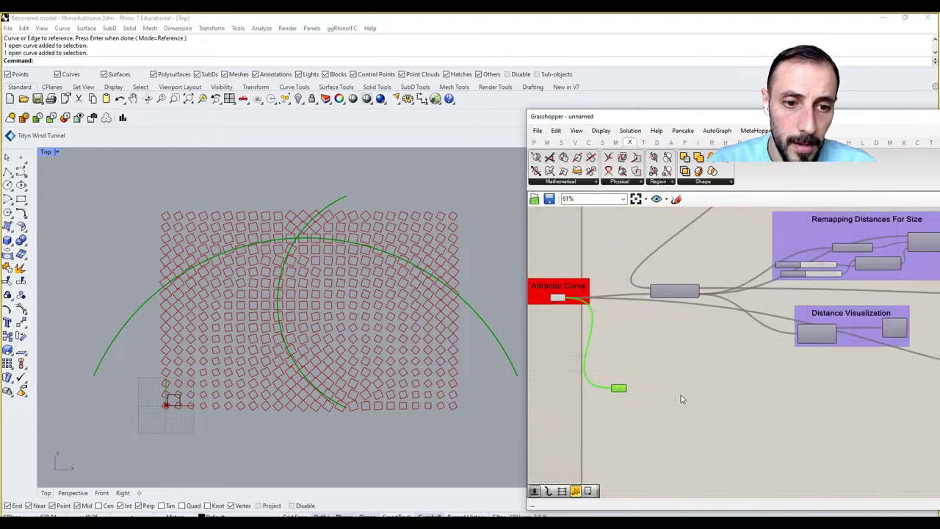
Chain two Relays from Params > Util between the Curve parameter and the Obstacles input.
{"action": "left_click", "coordinate": [536, 142]}
{"action": "left_click", "coordinate": [771, 182]}
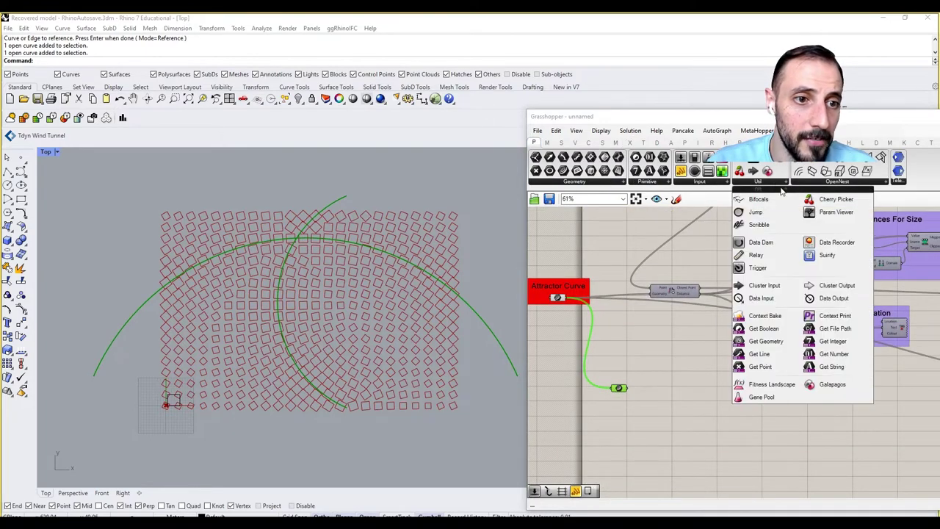
{"action": "left_click_drag", "start_coordinate": [755, 255], "coordinate": [676, 395]}
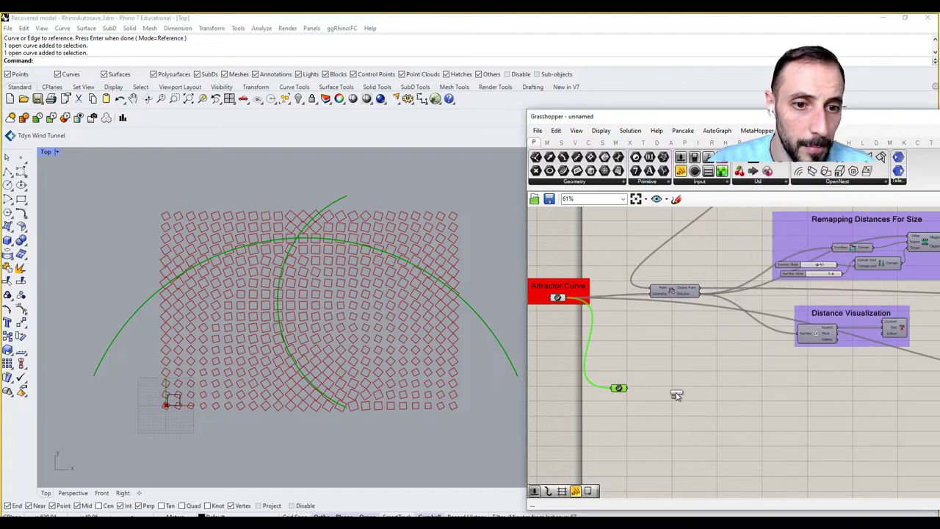
{"action": "scroll", "coordinate": [676, 395], "scroll_direction": "up", "scroll_amount": 2}
{"action": "scroll", "coordinate": [679, 394], "scroll_direction": "up", "scroll_amount": 3}
{"action": "left_click_drag", "start_coordinate": [609, 386], "coordinate": [818, 404]}
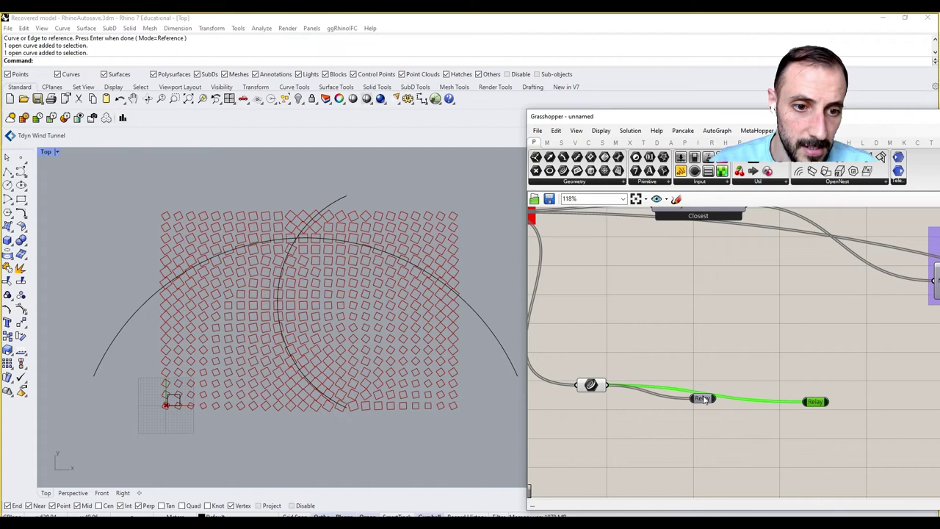
{"action": "left_click_drag", "start_coordinate": [756, 400], "coordinate": [805, 402]}
{"action": "scroll", "coordinate": [808, 404], "scroll_direction": "down", "scroll_amount": 3}
{"action": "scroll", "coordinate": [657, 404], "scroll_direction": "down", "scroll_amount": 2}
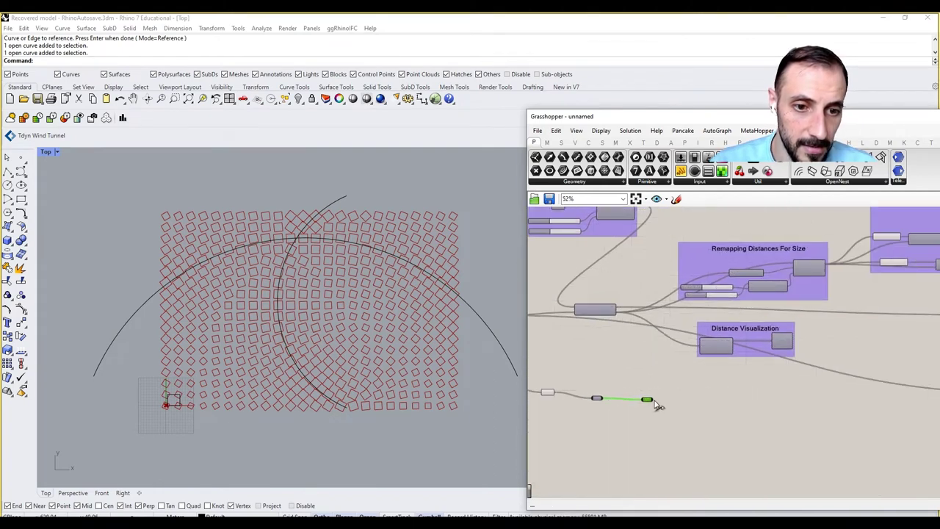
{"action": "scroll", "coordinate": [679, 391], "scroll_direction": "down", "scroll_amount": 2}
{"action": "left_click_drag", "start_coordinate": [679, 392], "coordinate": [875, 404]}
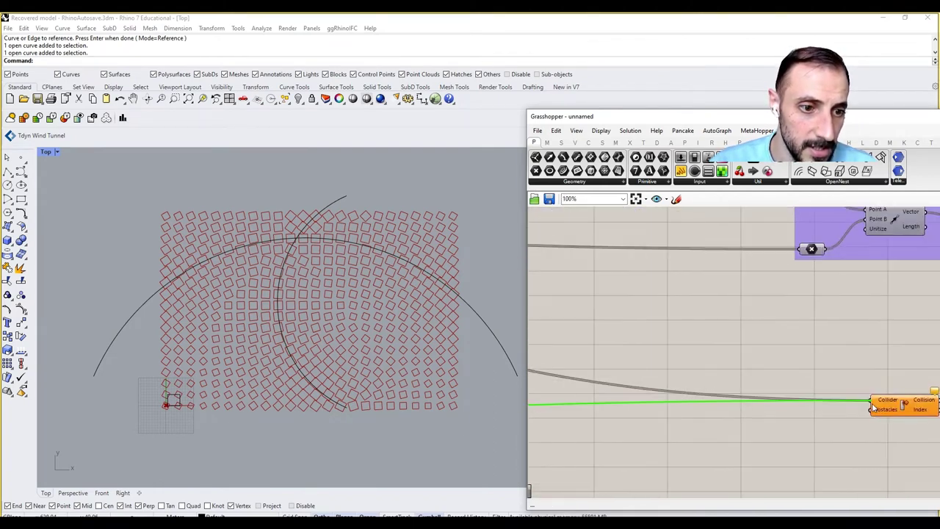
Group and shift the two relays, then undo the grouping.
{"action": "scroll", "coordinate": [875, 406], "scroll_direction": "down", "scroll_amount": 1}
{"action": "right_click_drag", "start_coordinate": [718, 409], "coordinate": [687, 409]}
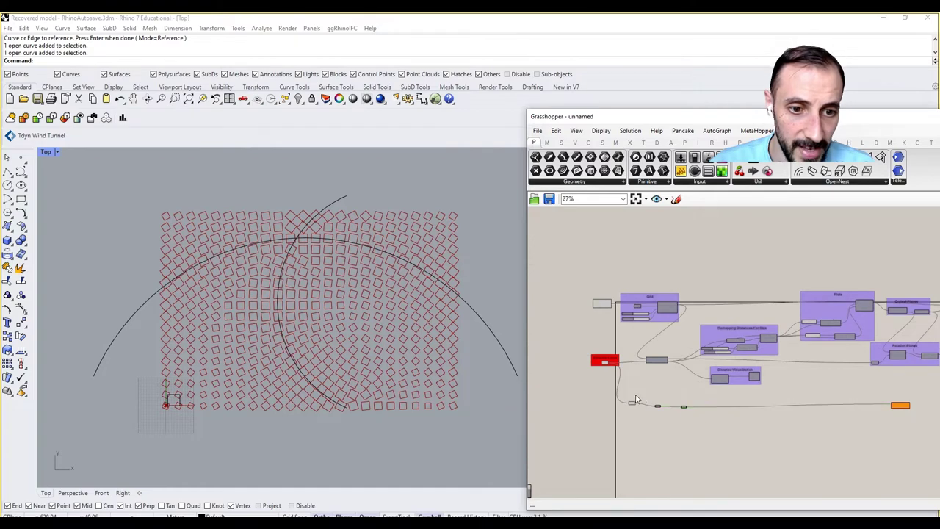
{"action": "key", "text": "ctrl+g"}
{"action": "mouse_move", "coordinate": [617, 389]}
{"action": "left_mouse_down"}
{"action": "mouse_move", "coordinate": [680, 426]}
{"action": "mouse_move", "coordinate": [674, 415]}
{"action": "left_mouse_up"}
{"action": "key", "text": "ctrl+z"}
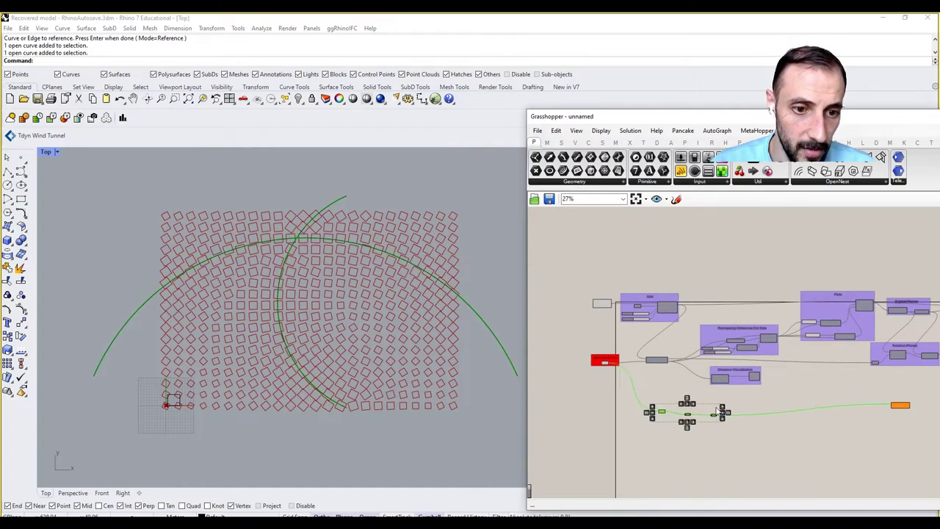
Wire the Orient component's 432 reoriented rectangles into the Collision Collider input.
{"action": "scroll", "coordinate": [918, 406], "scroll_direction": "up", "scroll_amount": 4}
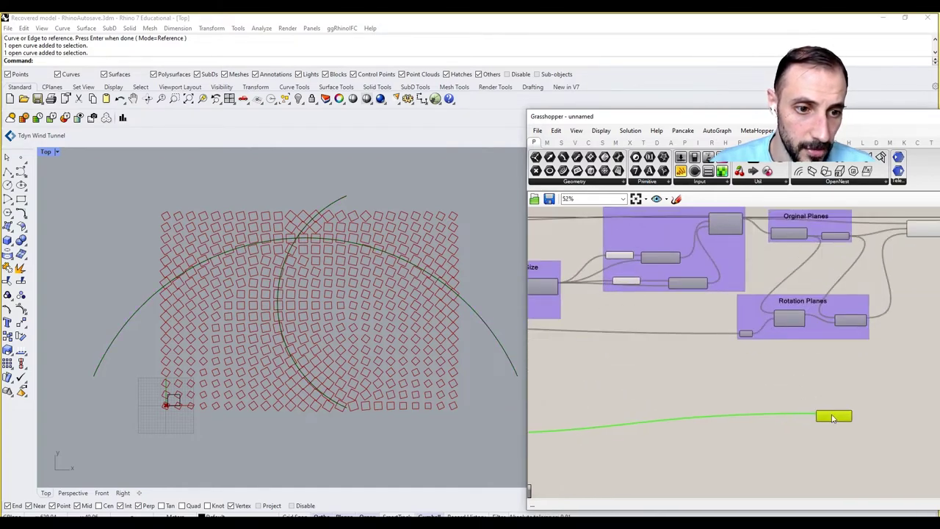
{"action": "scroll", "coordinate": [817, 419], "scroll_direction": "up", "scroll_amount": 3}
{"action": "scroll", "coordinate": [817, 418], "scroll_direction": "down", "scroll_amount": 4}
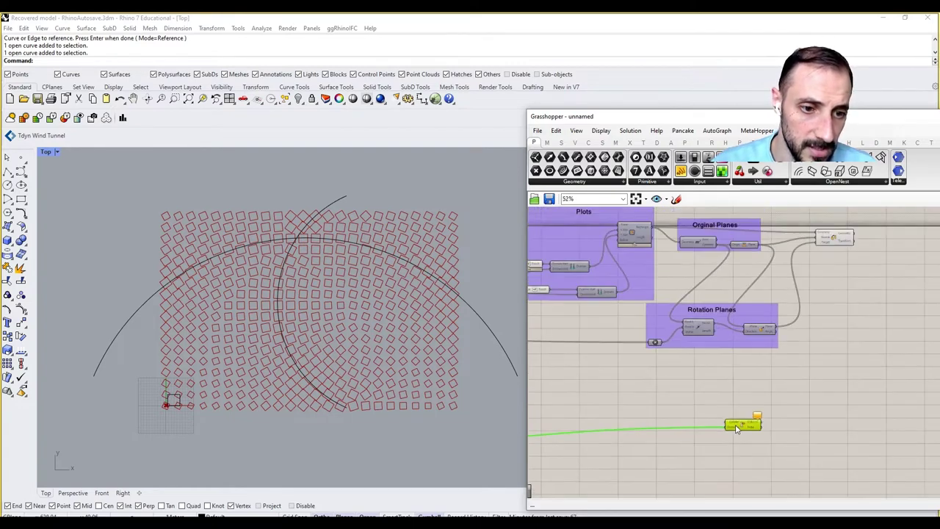
{"action": "scroll", "coordinate": [837, 314], "scroll_direction": "up", "scroll_amount": 2}
{"action": "scroll", "coordinate": [819, 287], "scroll_direction": "up", "scroll_amount": 1}
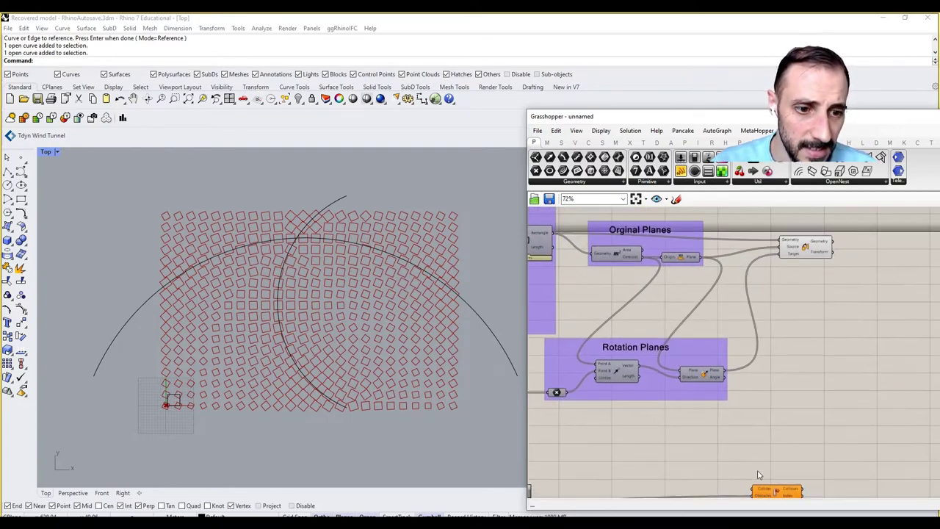
{"action": "left_click_drag", "start_coordinate": [897, 400], "coordinate": [901, 385]}
{"action": "left_click", "coordinate": [846, 279]}
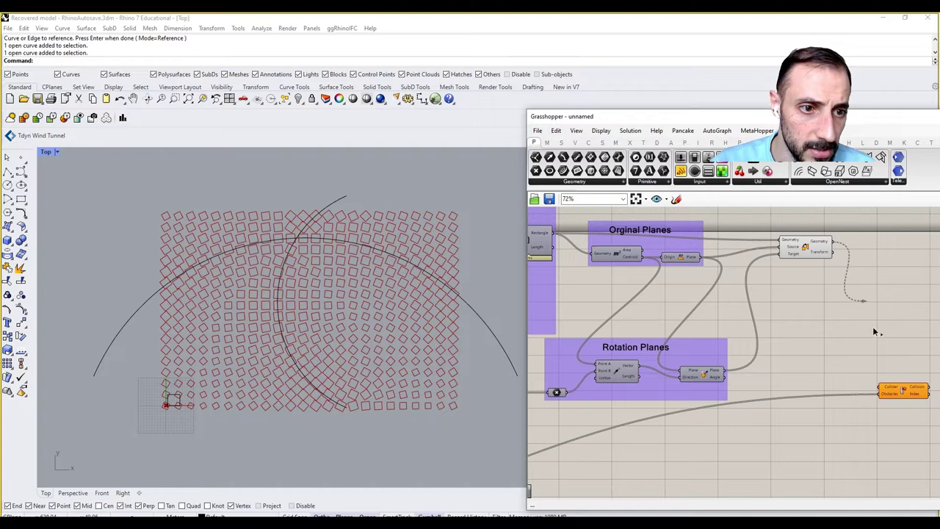
{"action": "left_click_drag", "start_coordinate": [831, 241], "coordinate": [881, 387]}
{"action": "scroll", "coordinate": [887, 363], "scroll_direction": "up", "scroll_amount": 3}
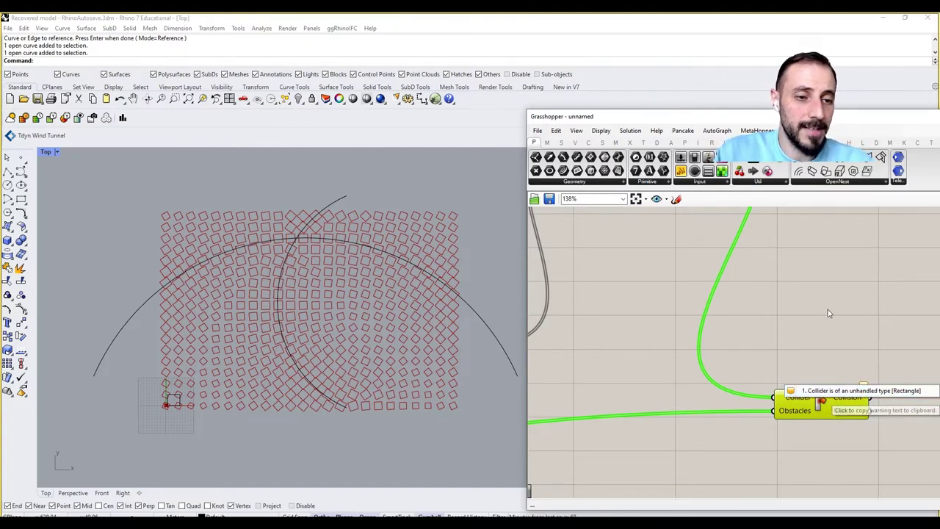
{"action": "right_click_drag", "start_coordinate": [828, 309], "coordinate": [668, 308]}
{"action": "mouse_move", "coordinate": [648, 247]}
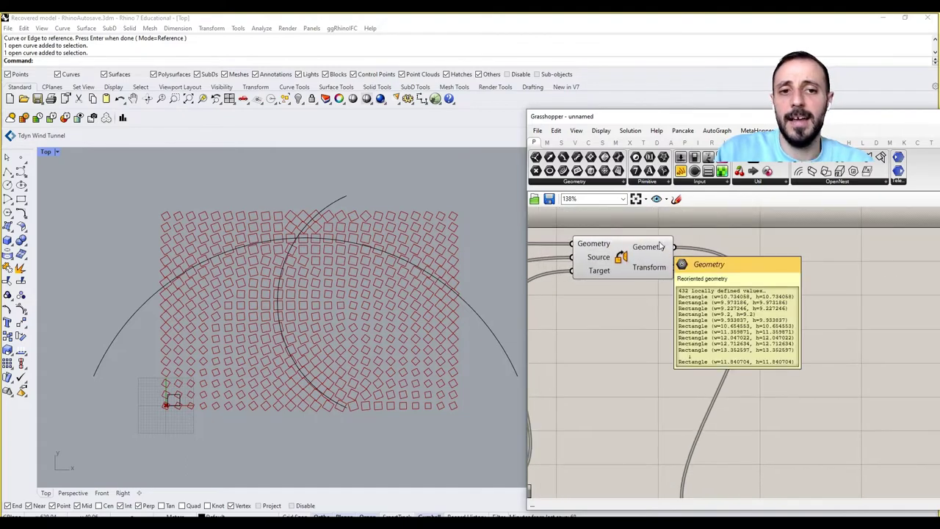
Insert a Curve parameter between Transform's Geometry output and the Collision Collider input.
{"action": "double_click", "coordinate": [656, 323]}
{"action": "type", "text": "CURVE"}
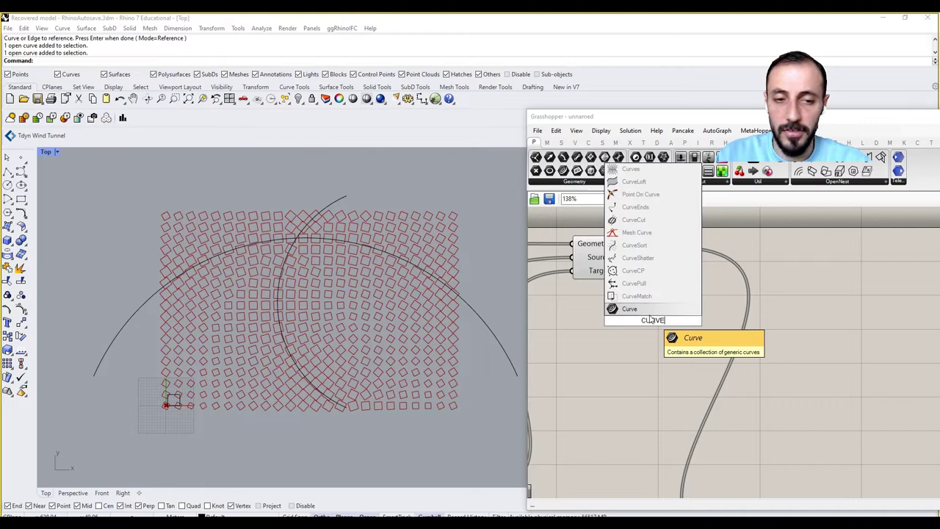
{"action": "left_click", "coordinate": [652, 310]}
{"action": "mouse_move", "coordinate": [677, 253]}
{"action": "left_mouse_down"}
{"action": "mouse_move", "coordinate": [636, 320]}
{"action": "mouse_move", "coordinate": [719, 428]}
{"action": "mouse_move", "coordinate": [758, 433]}
{"action": "left_mouse_up"}
{"action": "scroll", "coordinate": [680, 331], "scroll_direction": "down", "scroll_amount": 4}
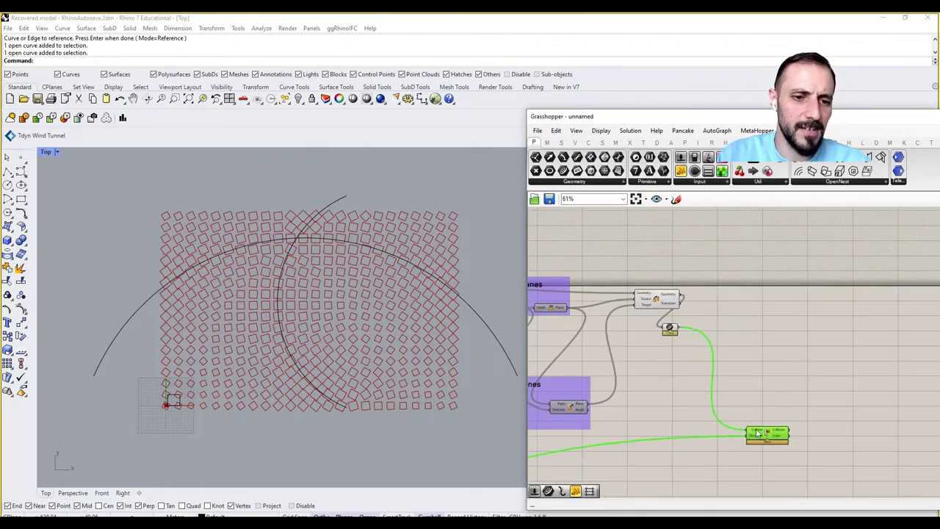
{"action": "left_click", "coordinate": [740, 408]}
{"action": "left_click_drag", "start_coordinate": [669, 329], "coordinate": [697, 324]}
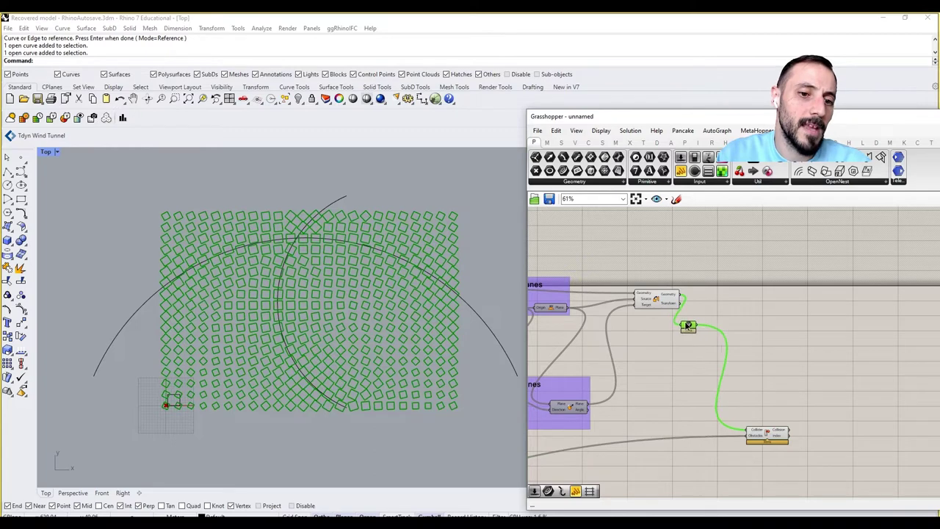
{"action": "left_click", "coordinate": [776, 413]}
{"action": "scroll", "coordinate": [794, 461], "scroll_direction": "up", "scroll_amount": 3}
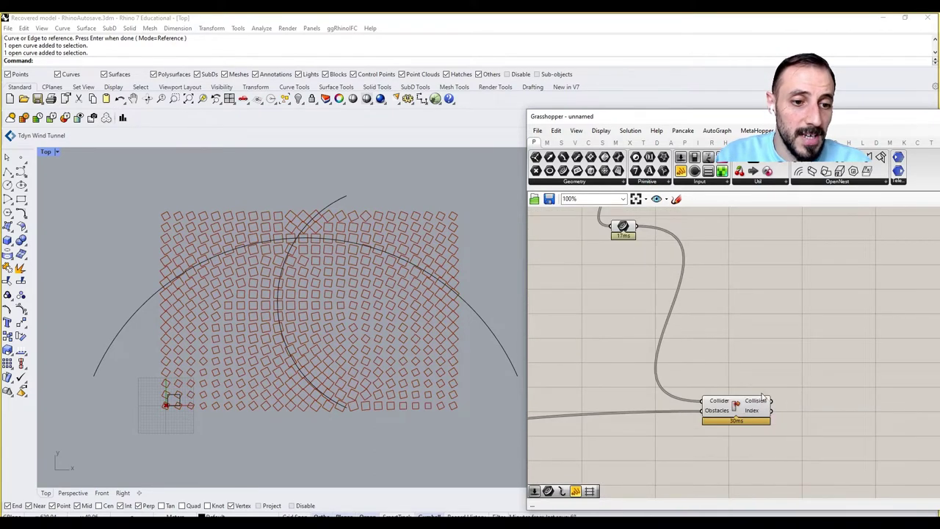
Read the mostly-False collision results in a temporary Panel, then delete the panel.
{"action": "double_click", "coordinate": [778, 365]}
{"action": "type", "text": "Panel"}
{"action": "key", "text": "Return"}
{"action": "left_click_drag", "start_coordinate": [775, 369], "coordinate": [820, 372]}
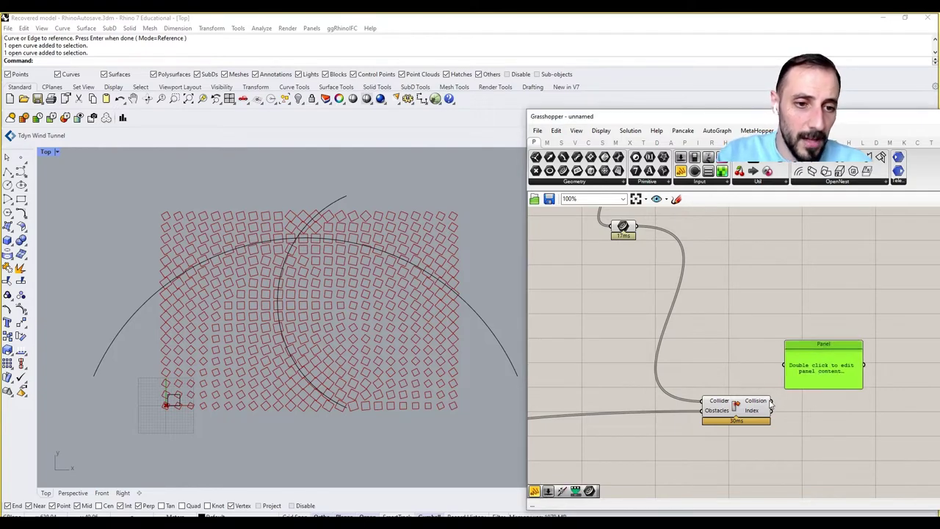
{"action": "left_click_drag", "start_coordinate": [771, 400], "coordinate": [784, 364]}
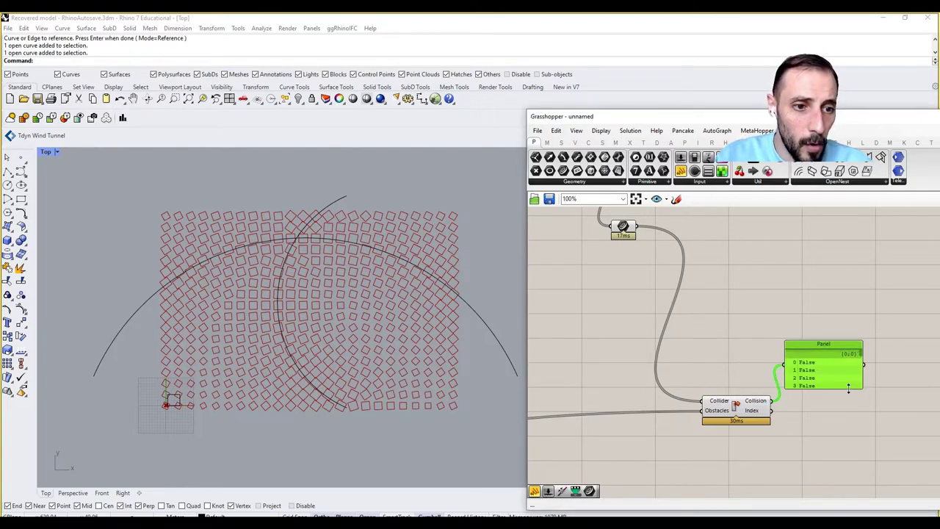
{"action": "left_click_drag", "start_coordinate": [848, 389], "coordinate": [850, 437]}
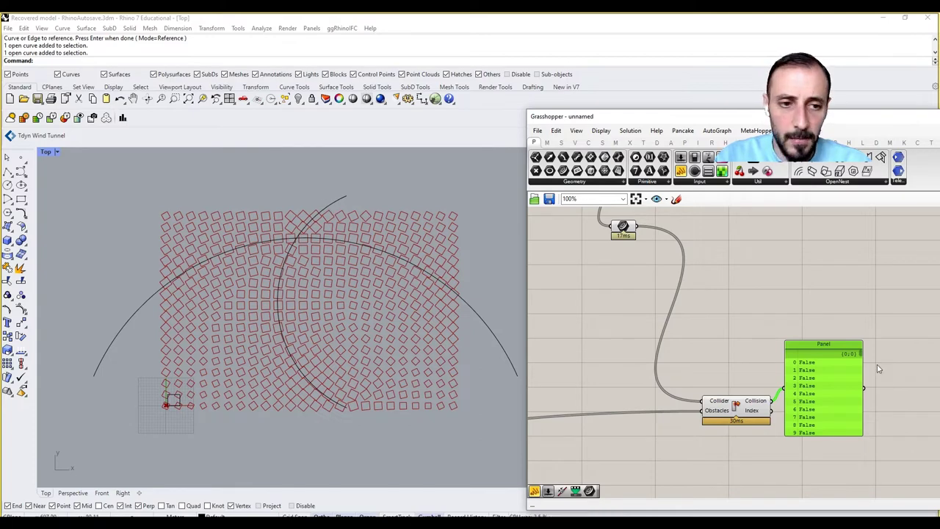
{"action": "left_click_drag", "start_coordinate": [863, 355], "coordinate": [865, 393]}
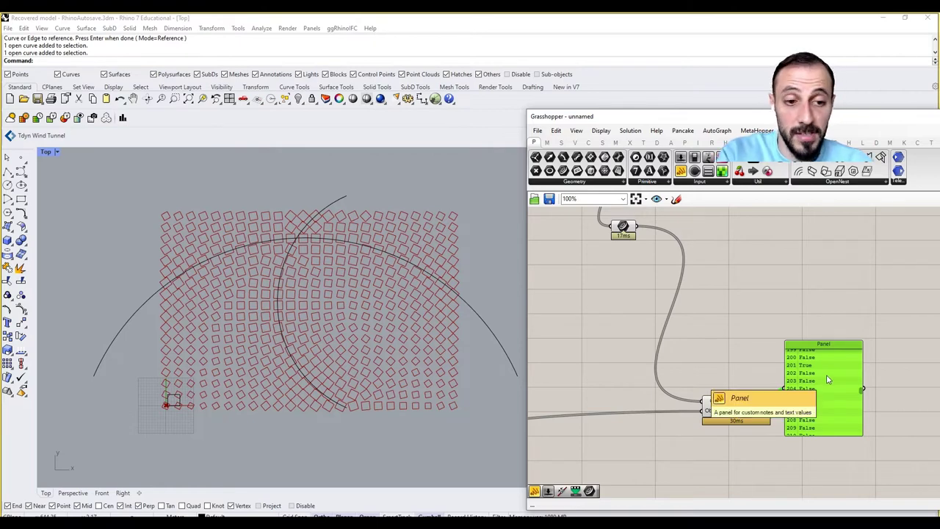
{"action": "key", "text": "Delete"}
{"action": "double_click", "coordinate": [804, 372]}
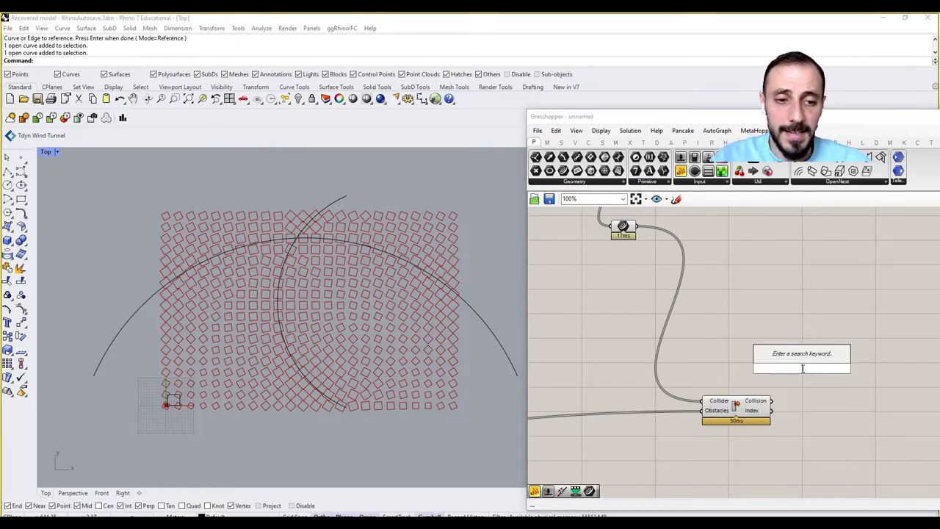
Place a Dispatch component with the rectangles as its List input.
{"action": "type", "text": "dispatch"}
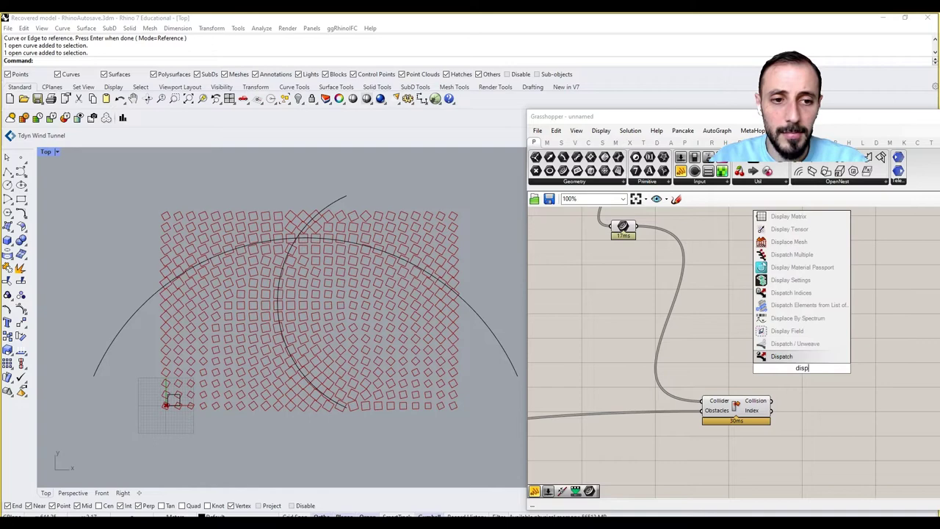
{"action": "left_click", "coordinate": [791, 357]}
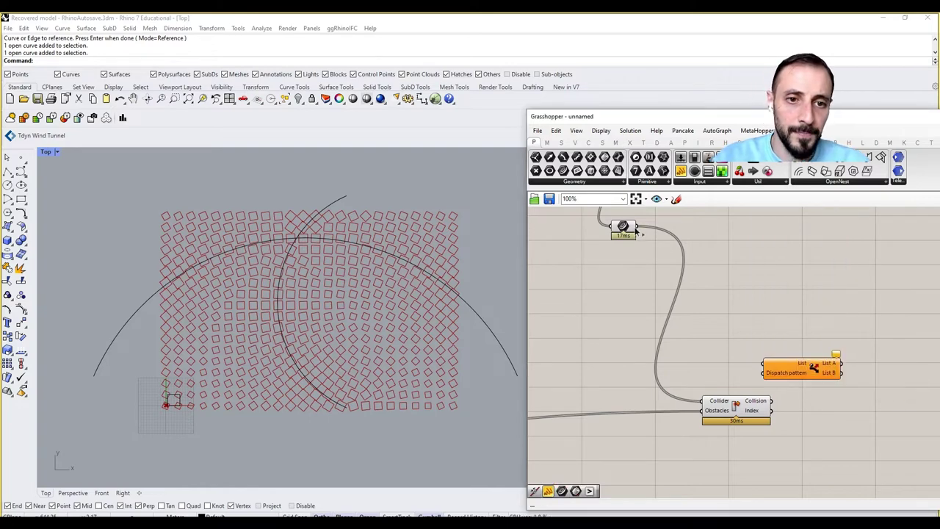
{"action": "mouse_move", "coordinate": [636, 231]}
{"action": "left_mouse_down"}
{"action": "mouse_move", "coordinate": [764, 363]}
{"action": "mouse_move", "coordinate": [855, 363]}
{"action": "left_mouse_up"}
{"action": "left_click", "coordinate": [754, 384]}
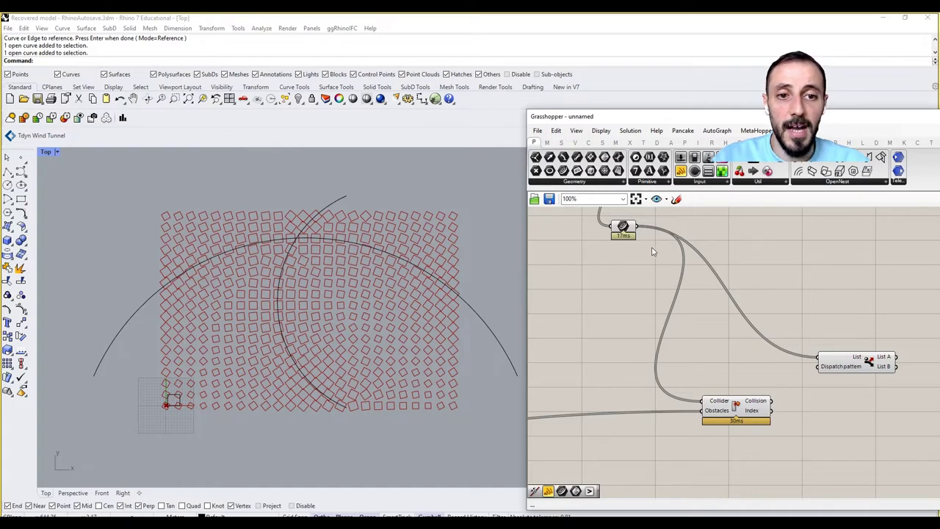
Use the Collision results as the Dispatch pattern and preview the Transform output.
{"action": "right_click_drag", "start_coordinate": [652, 252], "coordinate": [666, 292]}
{"action": "left_click", "coordinate": [616, 261]}
{"action": "left_click", "coordinate": [692, 268]}
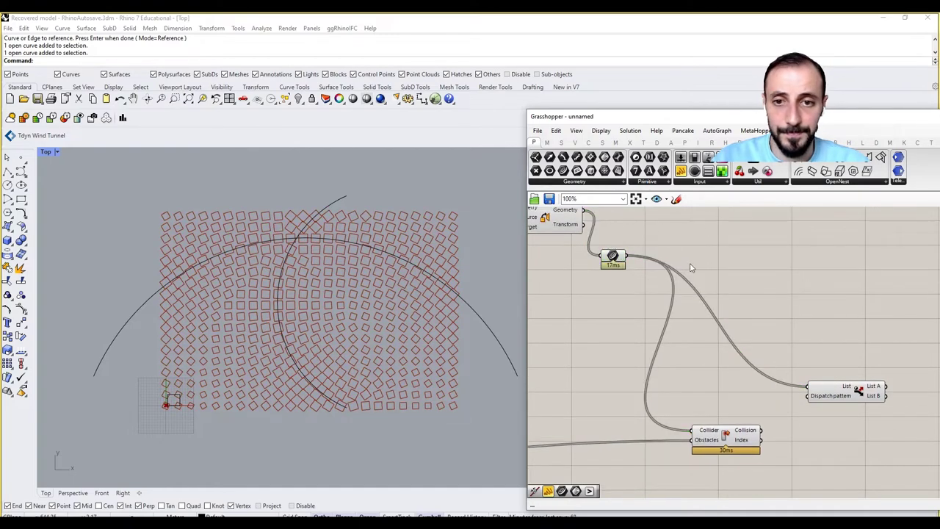
{"action": "scroll", "coordinate": [693, 268], "scroll_direction": "down", "scroll_amount": 2}
{"action": "left_click_drag", "start_coordinate": [746, 391], "coordinate": [774, 367]}
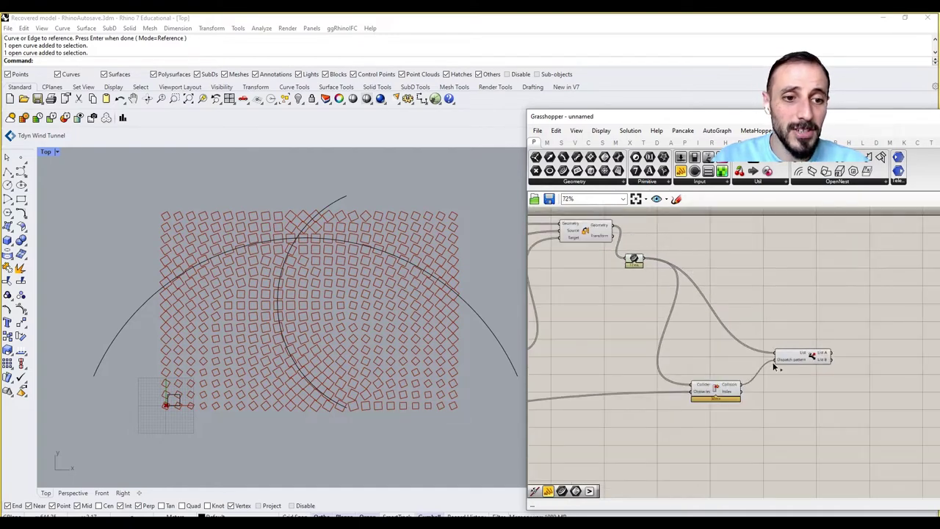
{"action": "right_click_drag", "start_coordinate": [675, 365], "coordinate": [713, 302]}
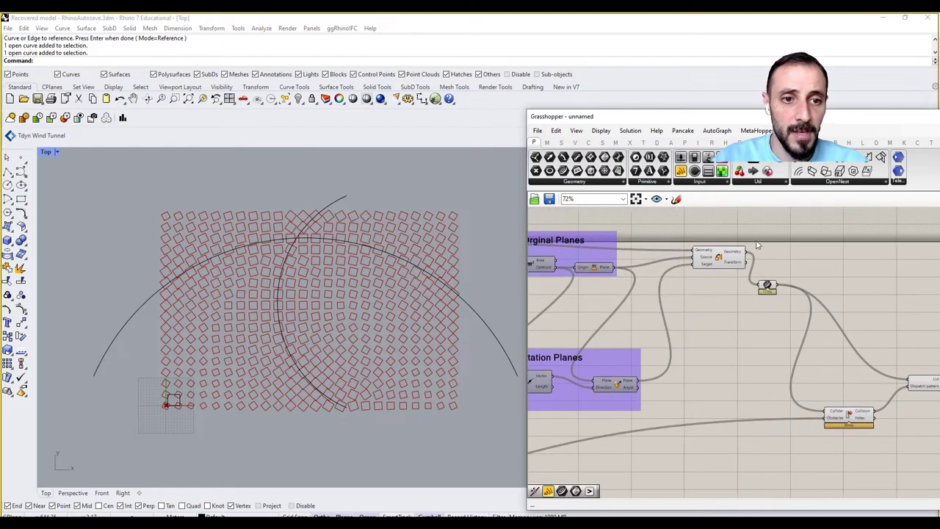
{"action": "left_click_drag", "start_coordinate": [775, 229], "coordinate": [716, 259]}
{"action": "left_click", "coordinate": [702, 218]}
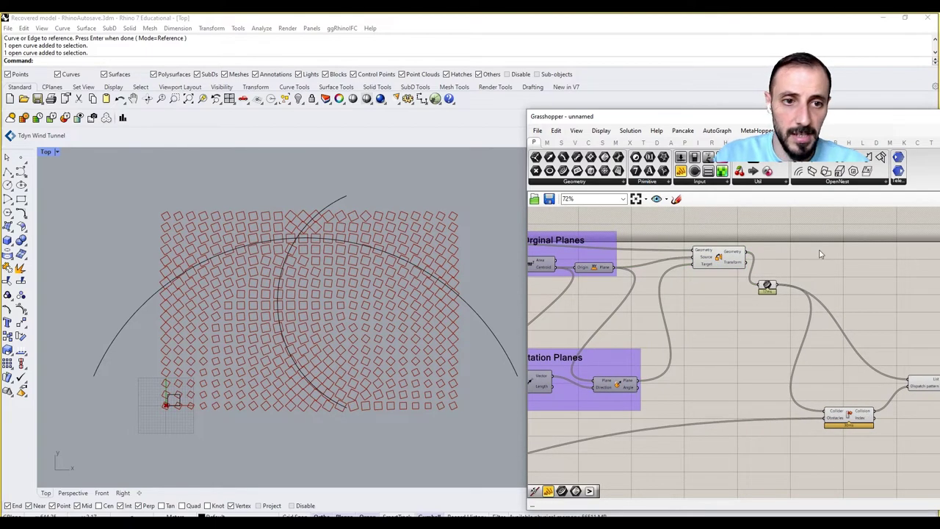
{"action": "right_click_drag", "start_coordinate": [821, 254], "coordinate": [662, 278]}
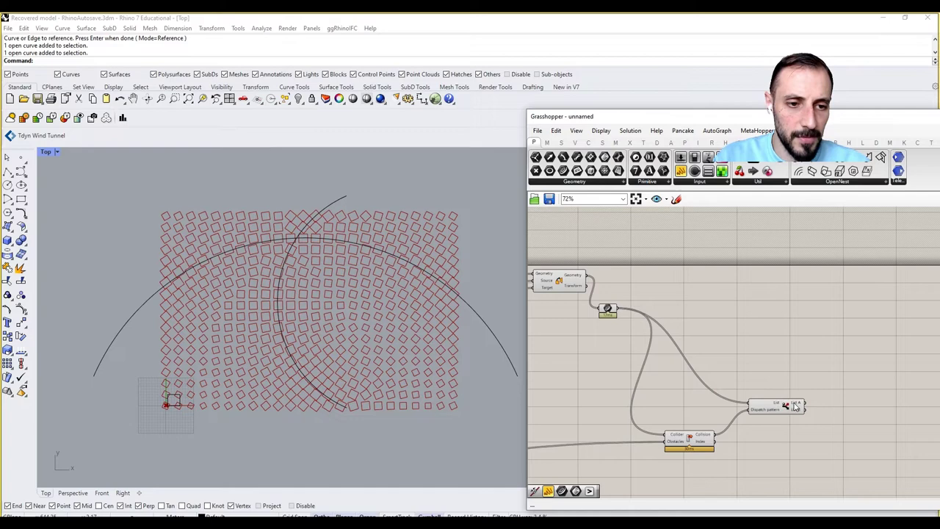
{"action": "mouse_move", "coordinate": [796, 406]}
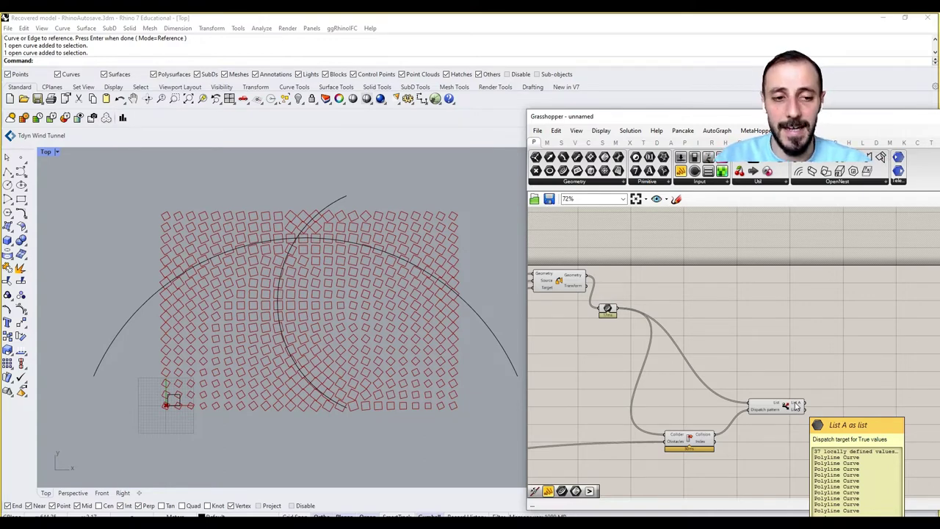
Collect Dispatch List A in a new Curve parameter and preview the colliding squares along the arcs.
{"action": "double_click", "coordinate": [808, 382]}
{"action": "type", "text": "curve"}
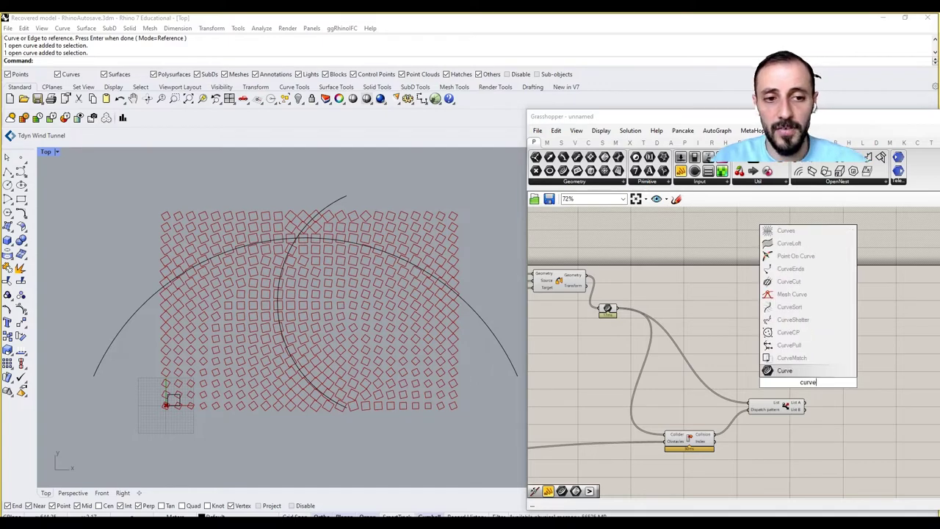
{"action": "left_click", "coordinate": [806, 368]}
{"action": "mouse_move", "coordinate": [807, 404]}
{"action": "left_mouse_down"}
{"action": "mouse_move", "coordinate": [800, 383]}
{"action": "mouse_move", "coordinate": [831, 380]}
{"action": "left_mouse_up"}
{"action": "left_click", "coordinate": [716, 375]}
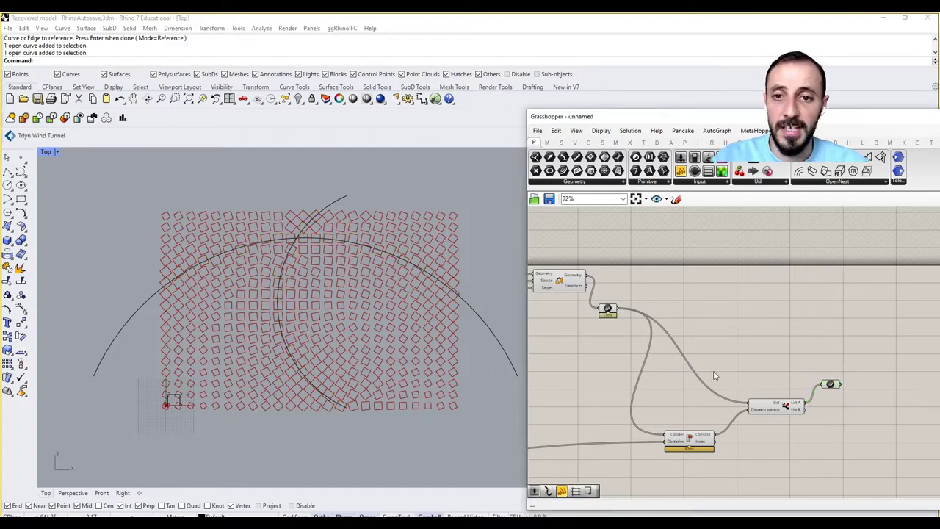
{"action": "left_click", "coordinate": [832, 386]}
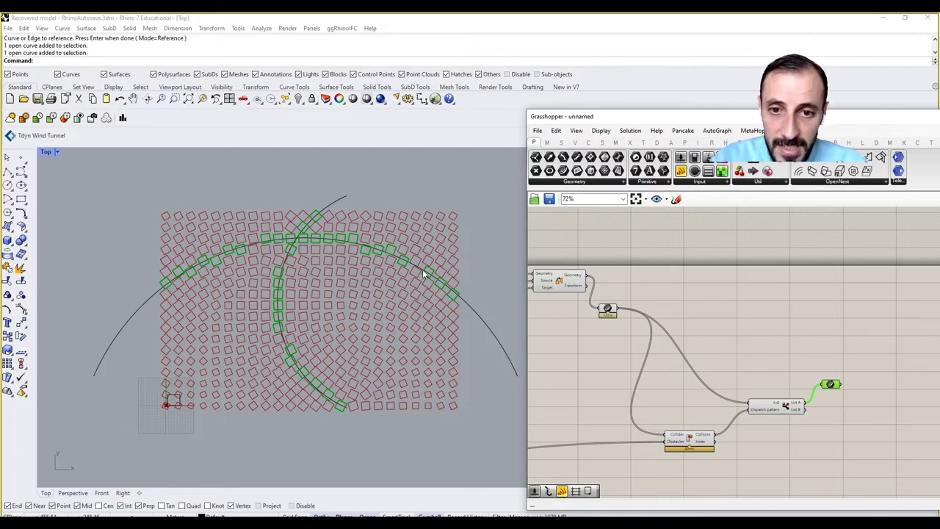
Drag the arc's end control point to reshape the attractor curve.
{"action": "scroll", "coordinate": [417, 265], "scroll_direction": "up", "scroll_amount": 5}
{"action": "scroll", "coordinate": [382, 261], "scroll_direction": "up", "scroll_amount": 4}
{"action": "scroll", "coordinate": [386, 269], "scroll_direction": "down", "scroll_amount": 2}
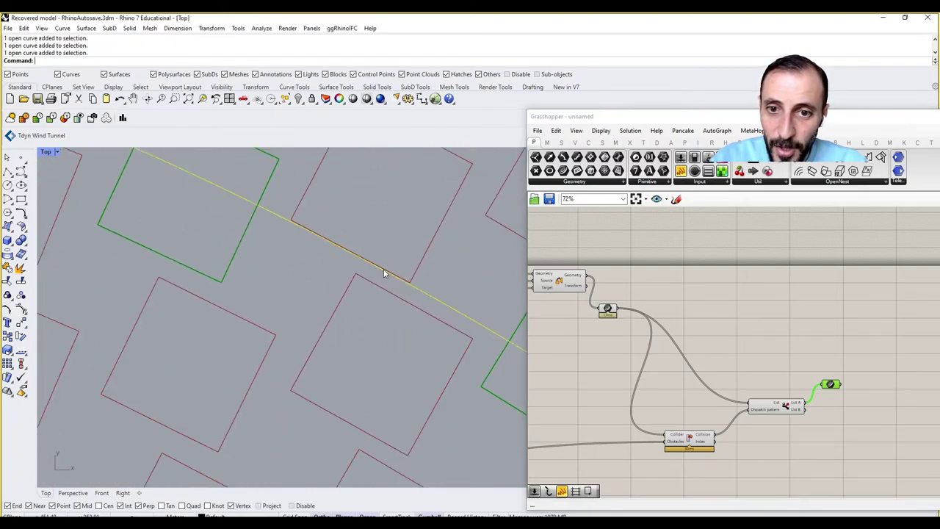
{"action": "scroll", "coordinate": [389, 265], "scroll_direction": "down", "scroll_amount": 3}
{"action": "scroll", "coordinate": [404, 253], "scroll_direction": "down", "scroll_amount": 3}
{"action": "scroll", "coordinate": [419, 241], "scroll_direction": "down", "scroll_amount": 1}
{"action": "left_click", "coordinate": [414, 239]}
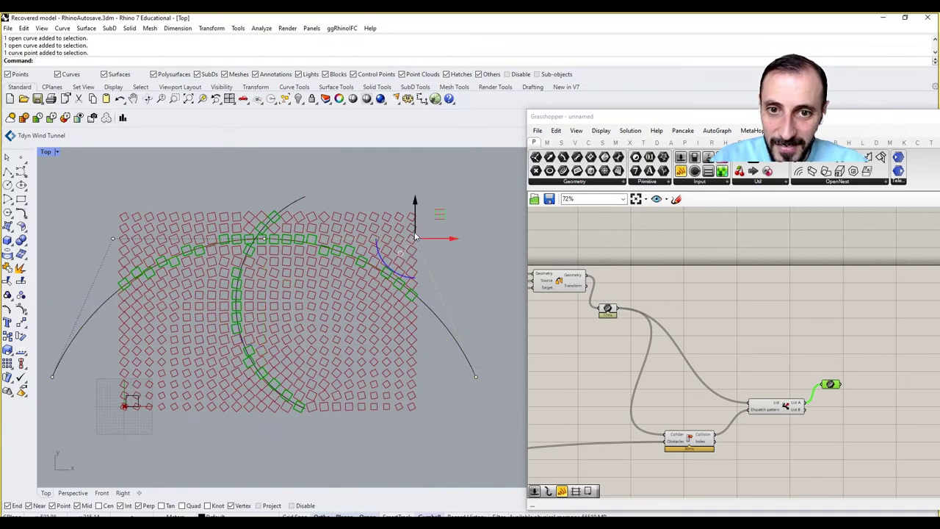
{"action": "left_click_drag", "start_coordinate": [416, 228], "coordinate": [434, 237]}
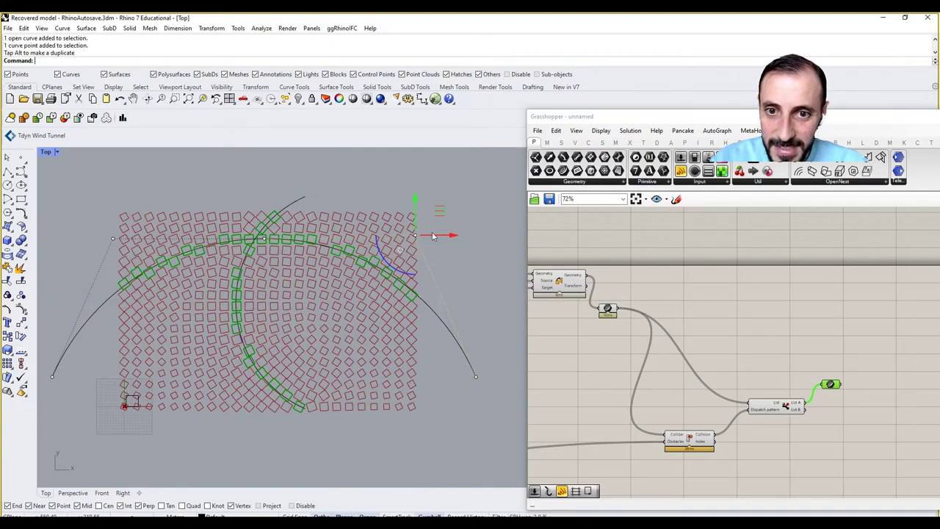
{"action": "key", "text": "Escape"}
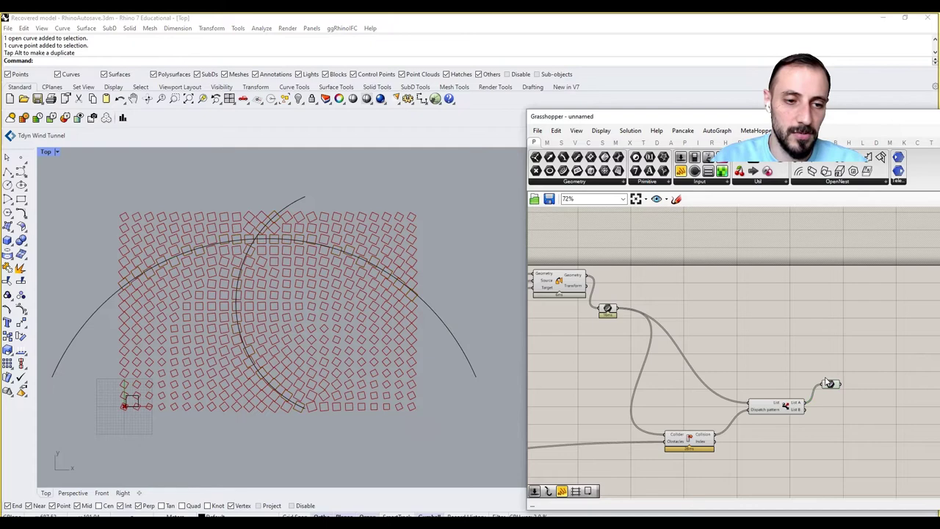
Copy the Curve container to collect List B and turn off preview of Dispatch and its neighbours.
{"action": "left_click", "coordinate": [830, 384]}
{"action": "left_click_drag", "start_coordinate": [829, 385], "coordinate": [827, 425], "text": "alt"}
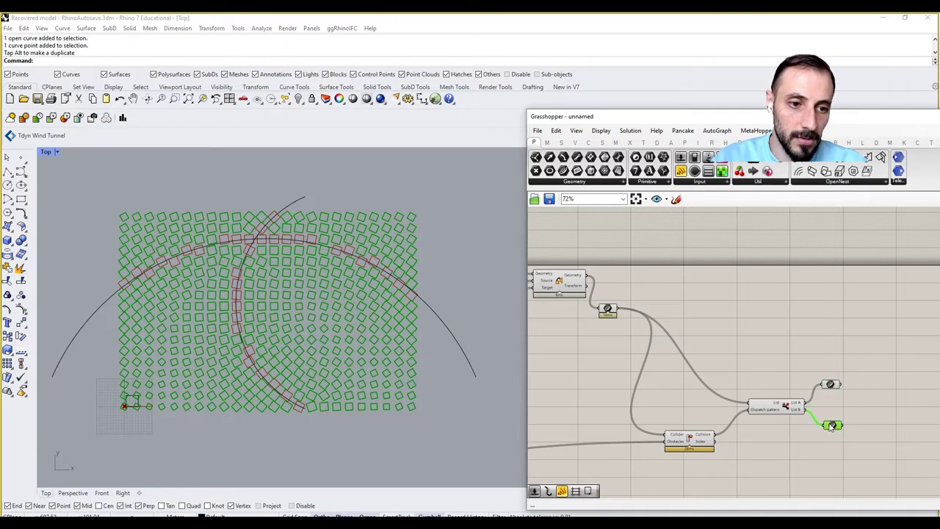
{"action": "left_click", "coordinate": [830, 384]}
{"action": "right_click", "coordinate": [837, 345]}
{"action": "left_click", "coordinate": [866, 361]}
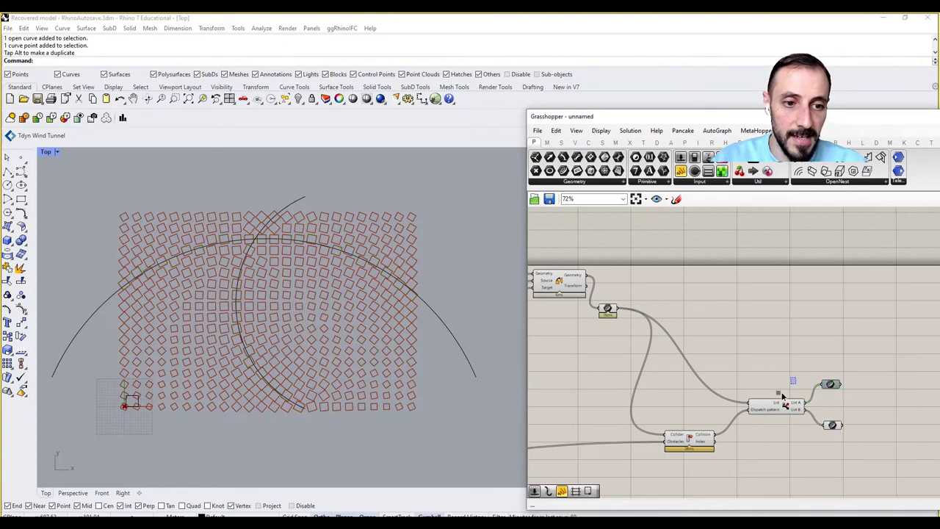
{"action": "left_click_drag", "start_coordinate": [815, 490], "coordinate": [749, 339]}
{"action": "right_click", "coordinate": [748, 339]}
{"action": "left_click", "coordinate": [763, 353]}
{"action": "scroll", "coordinate": [750, 345], "scroll_direction": "down", "scroll_amount": 2}
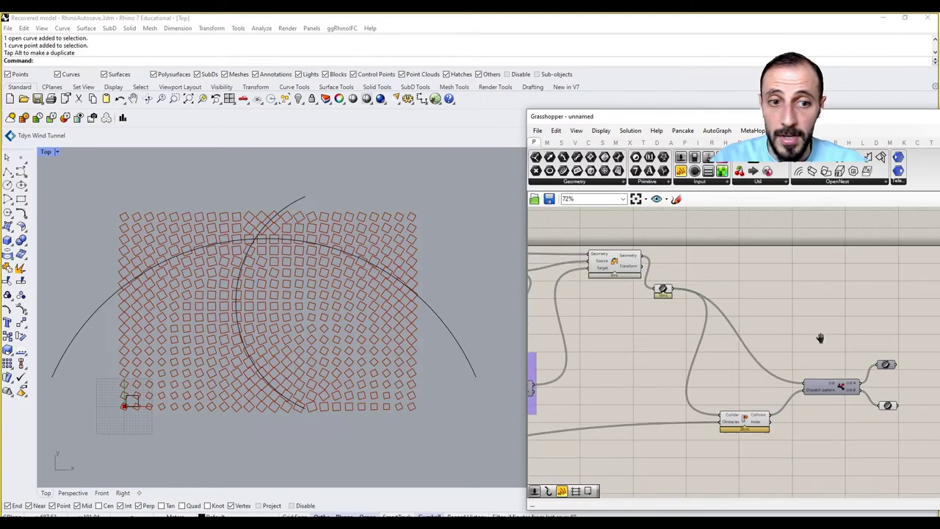
{"action": "scroll", "coordinate": [725, 293], "scroll_direction": "down", "scroll_amount": 2}
{"action": "scroll", "coordinate": [725, 293], "scroll_direction": "up", "scroll_amount": 3}
Turn off the rectangle-rotating Orient component's preview and reposition the Collision component beside Dispatch.
{"action": "left_click", "coordinate": [716, 270]}
{"action": "right_click", "coordinate": [716, 267]}
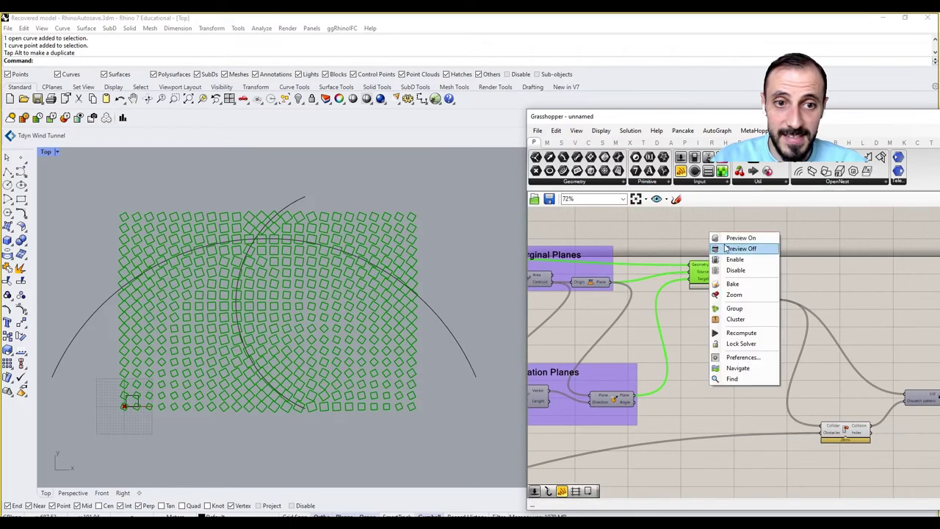
{"action": "left_click", "coordinate": [727, 249]}
{"action": "left_click_drag", "start_coordinate": [863, 284], "coordinate": [770, 439]}
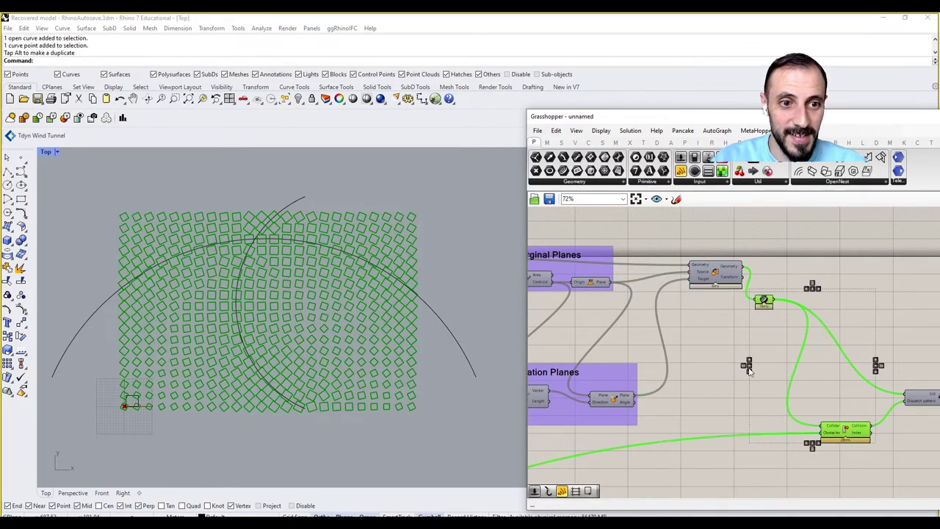
{"action": "right_click", "coordinate": [783, 350]}
{"action": "left_click", "coordinate": [774, 351]}
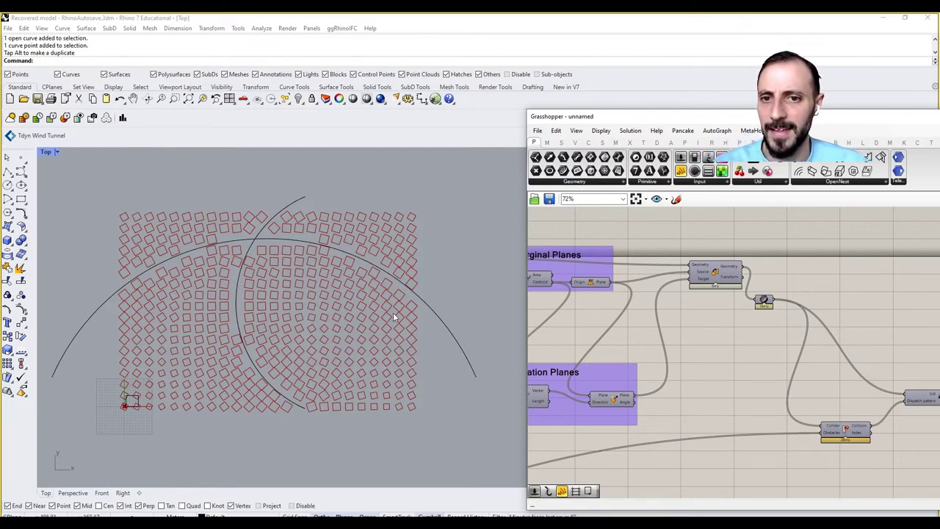
{"action": "scroll", "coordinate": [354, 314], "scroll_direction": "down", "scroll_amount": 3}
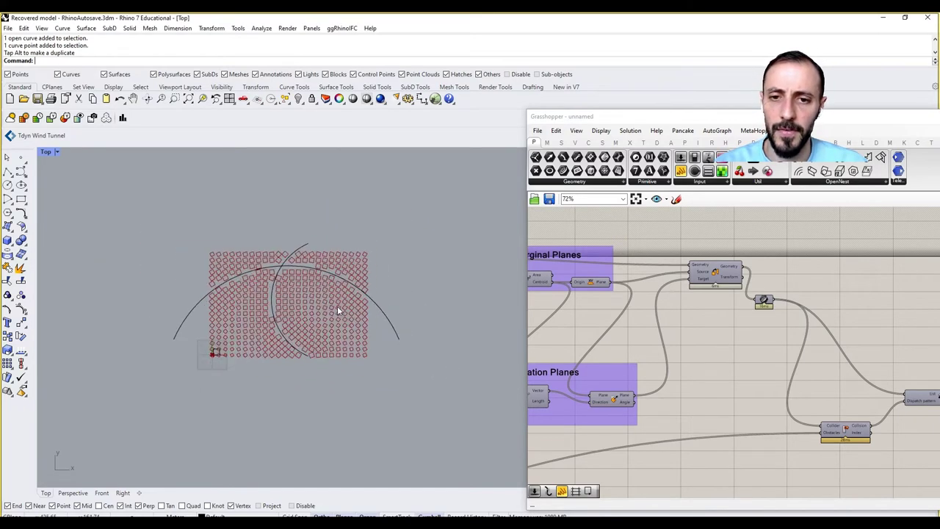
{"action": "scroll", "coordinate": [312, 300], "scroll_direction": "up", "scroll_amount": 3}
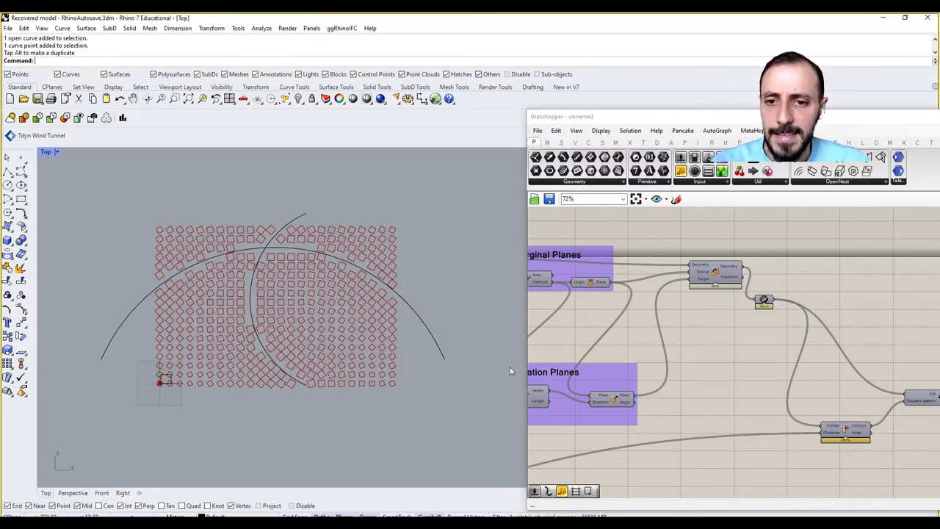
{"action": "scroll", "coordinate": [643, 352], "scroll_direction": "right", "scroll_amount": 3}
{"action": "scroll", "coordinate": [738, 354], "scroll_direction": "right", "scroll_amount": 2}
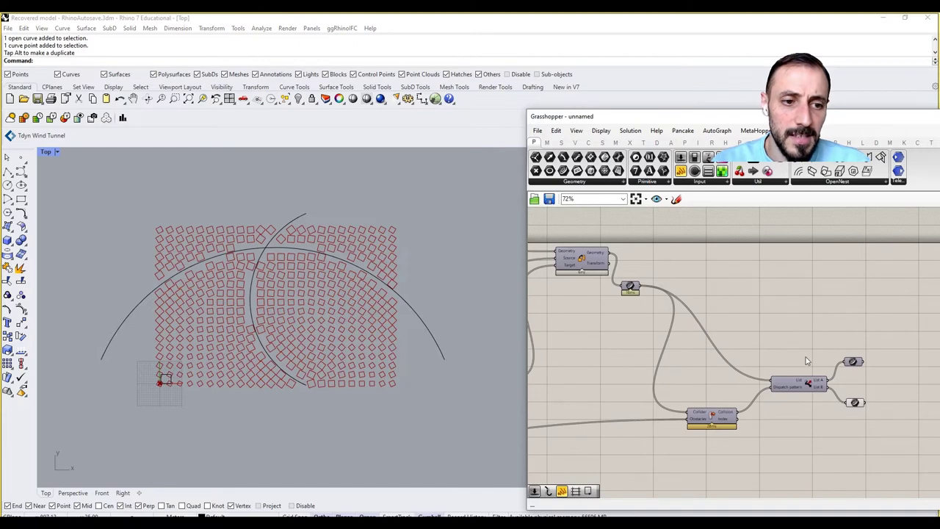
Add a 'Collison Check' scribble and group it with the Collider component.
{"action": "left_click_drag", "start_coordinate": [716, 415], "coordinate": [652, 433]}
{"action": "left_click", "coordinate": [678, 392]}
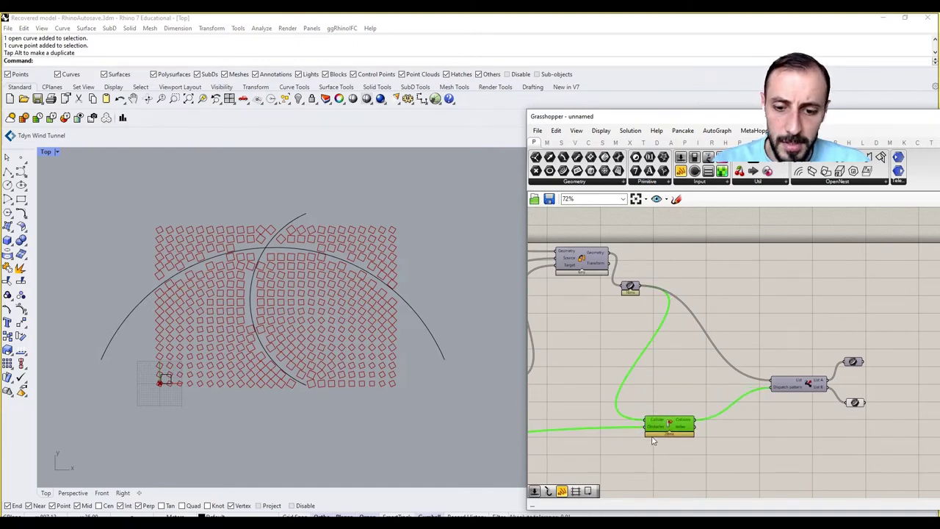
{"action": "right_click", "coordinate": [670, 395]}
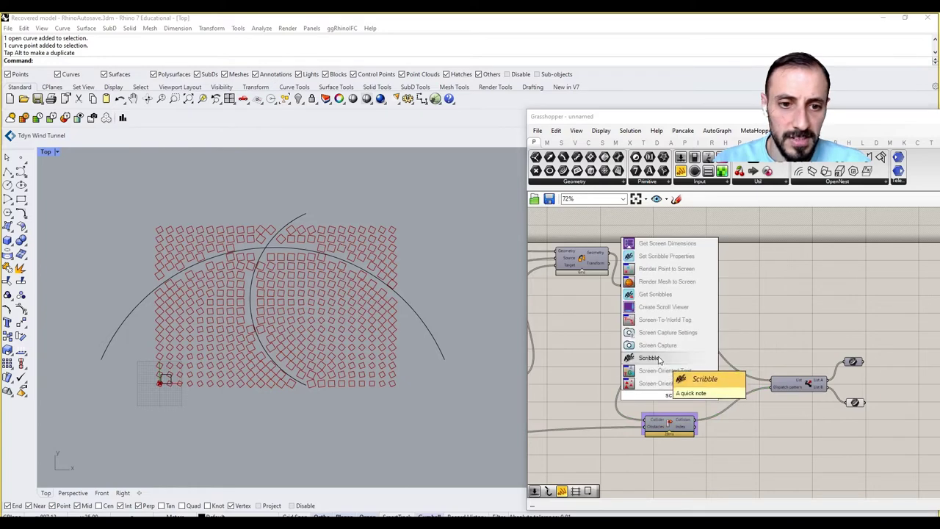
{"action": "left_click", "coordinate": [661, 366]}
{"action": "double_click", "coordinate": [667, 395]}
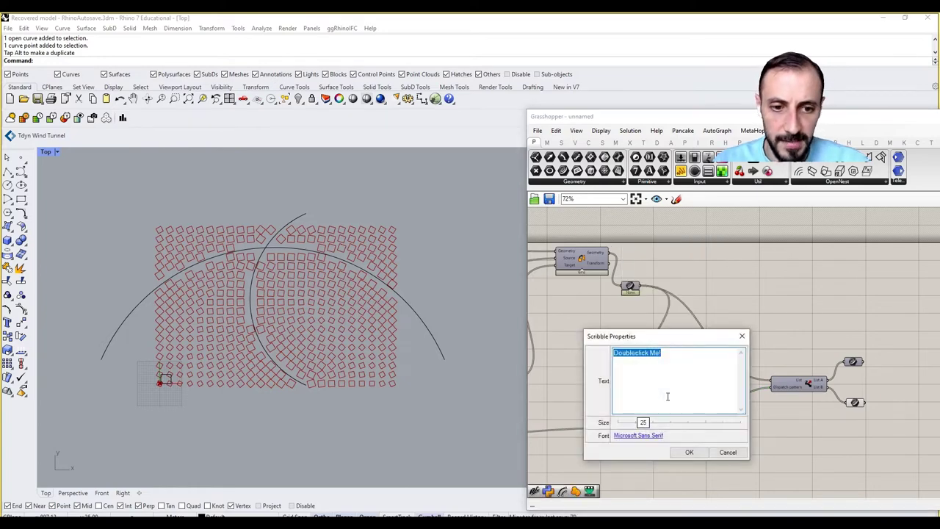
{"action": "type", "text": "Collison "}
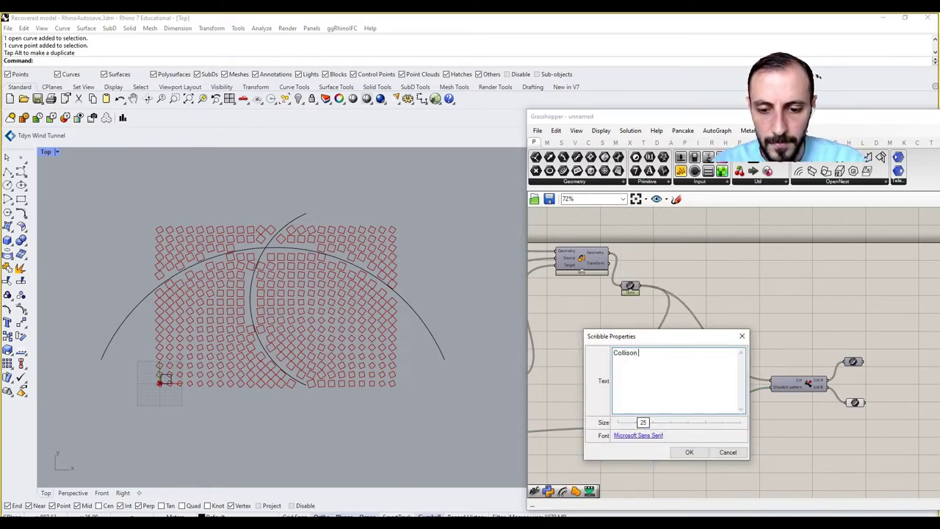
{"action": "type", "text": "Check"}
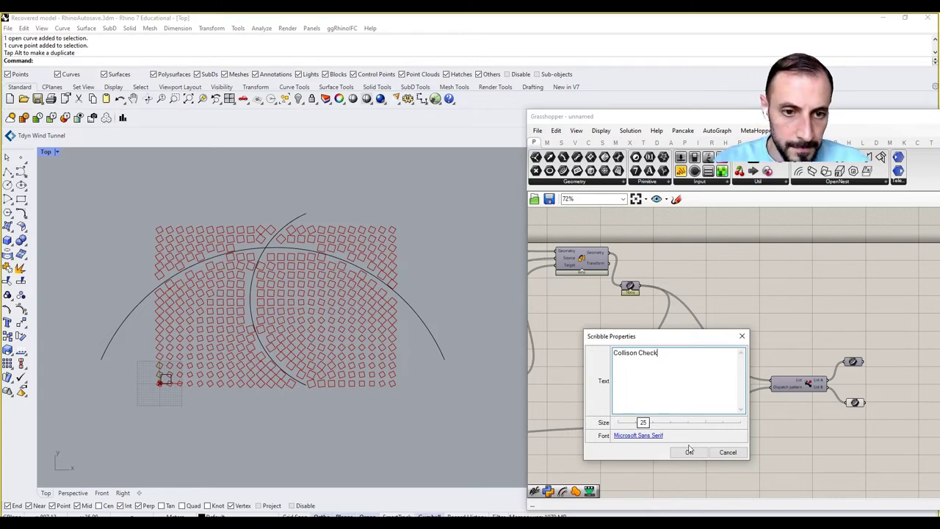
{"action": "left_click", "coordinate": [688, 452]}
{"action": "right_click", "coordinate": [681, 418]}
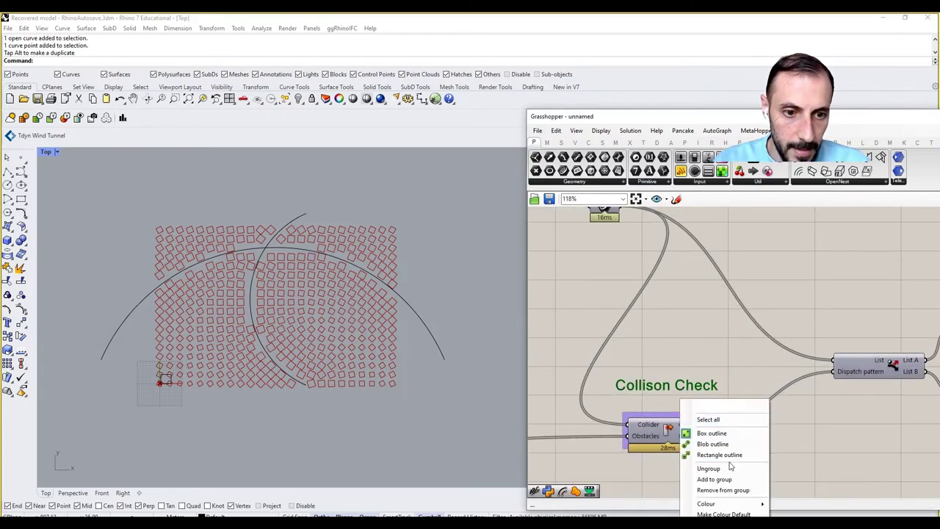
{"action": "left_click", "coordinate": [716, 475]}
Copy the label as 'Intersected' and group it with the upper dispatch output.
{"action": "right_click_drag", "start_coordinate": [771, 381], "coordinate": [686, 391]}
{"action": "scroll", "coordinate": [659, 389], "scroll_direction": "down", "scroll_amount": 2}
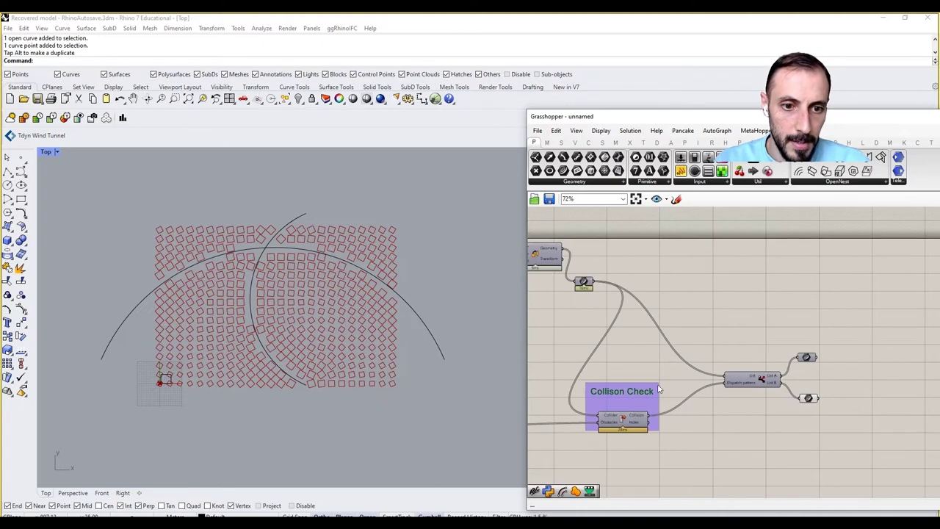
{"action": "left_click_drag", "start_coordinate": [644, 392], "coordinate": [847, 336], "text": "alt"}
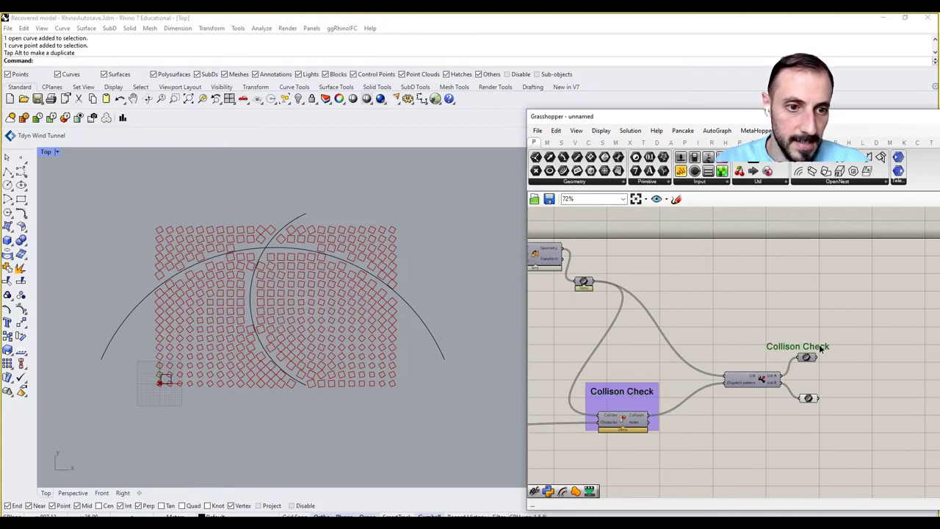
{"action": "double_click", "coordinate": [802, 345]}
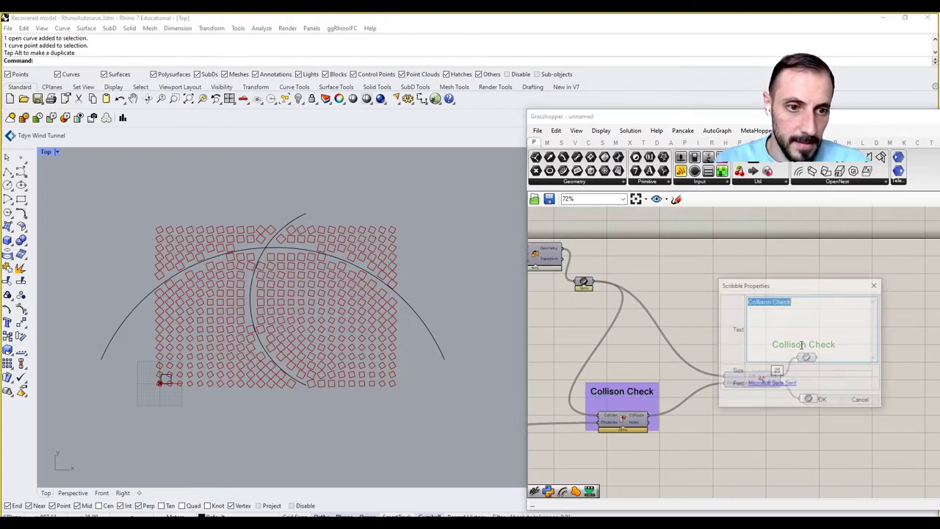
{"action": "type", "text": "Intersected"}
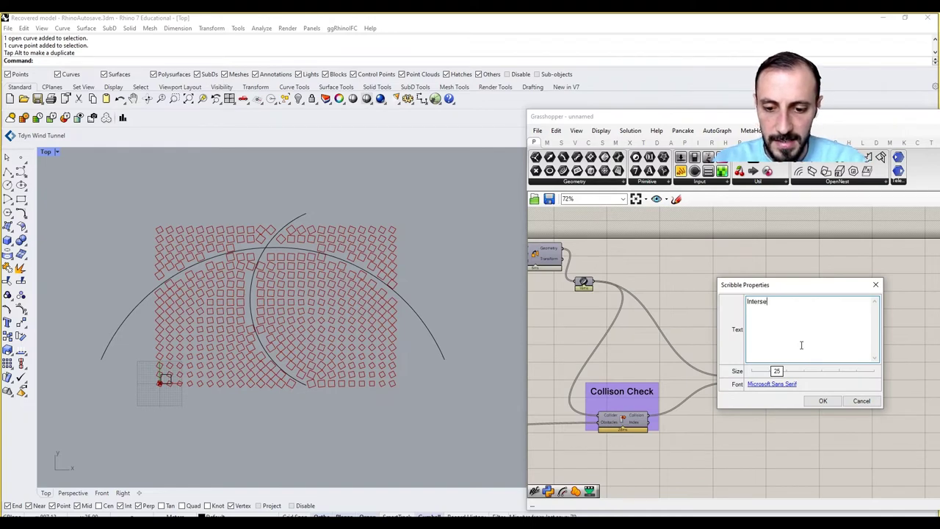
{"action": "left_click", "coordinate": [823, 400]}
{"action": "left_click", "coordinate": [799, 359]}
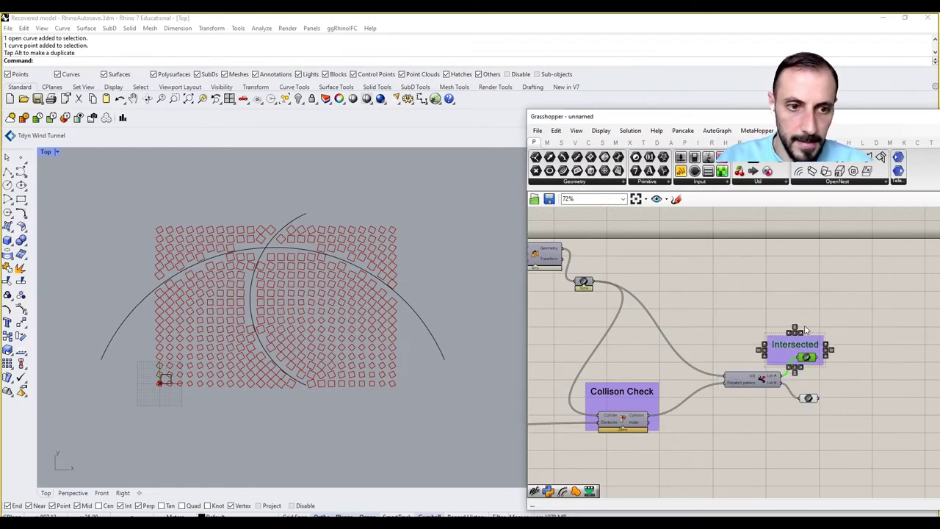
{"action": "mouse_move", "coordinate": [778, 317]}
{"action": "left_mouse_down", "text": "shift"}
{"action": "mouse_move", "coordinate": [808, 351]}
{"action": "mouse_move", "coordinate": [814, 390]}
{"action": "left_mouse_up", "text": "shift"}
{"action": "key", "text": "ctrl+g"}
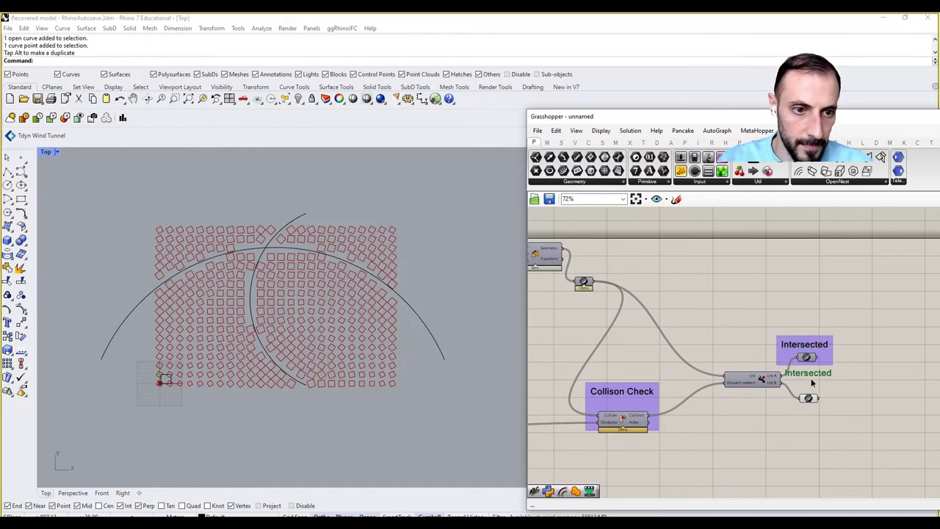
Make a 'Non-Intersected' label and group it with the lower dispatch output.
{"action": "double_click", "coordinate": [814, 388]}
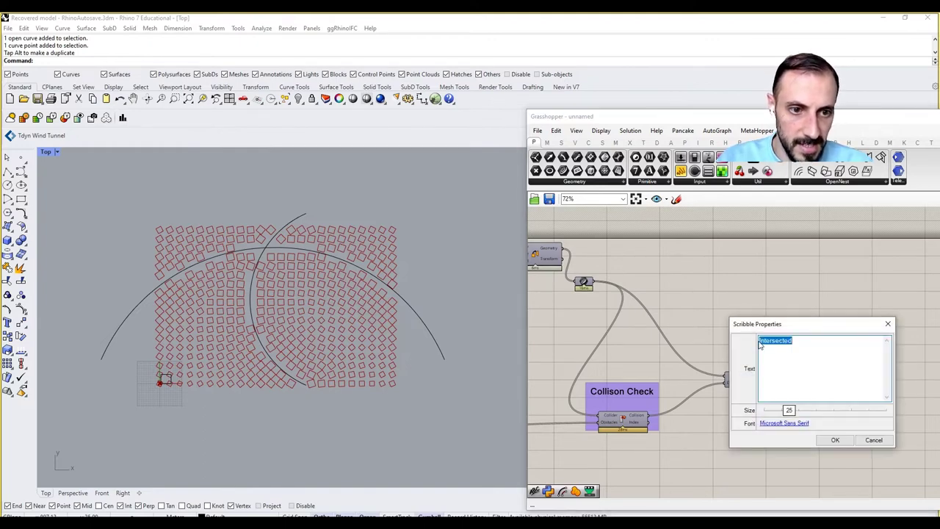
{"action": "key", "text": "Left"}
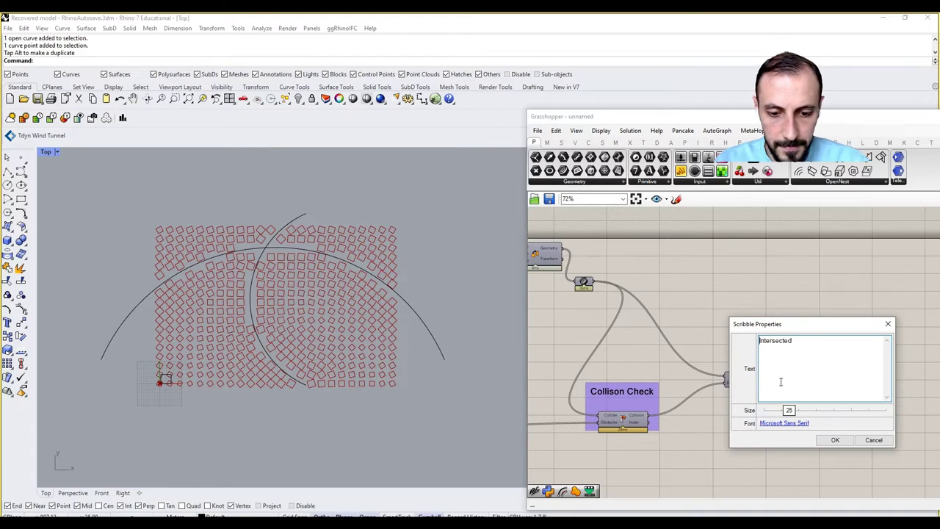
{"action": "type", "text": "Non-"}
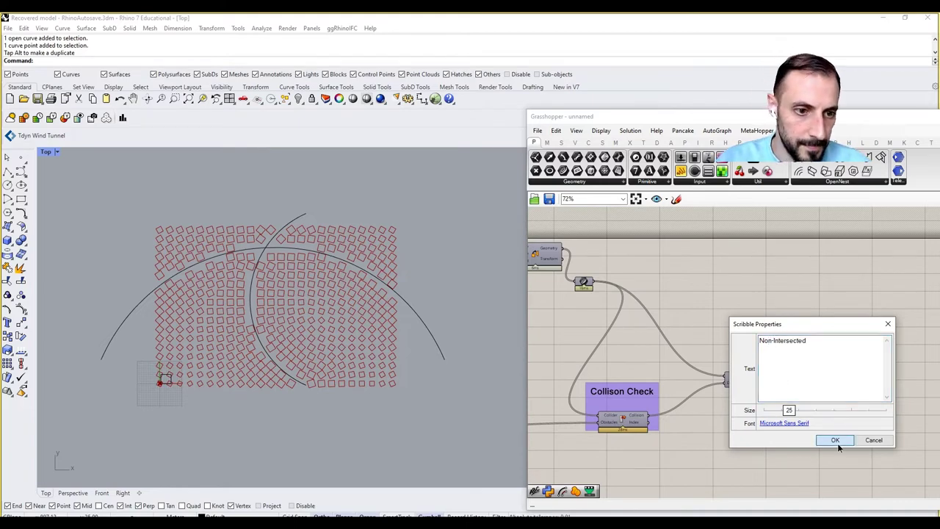
{"action": "left_click", "coordinate": [835, 440]}
{"action": "right_click", "coordinate": [810, 398]}
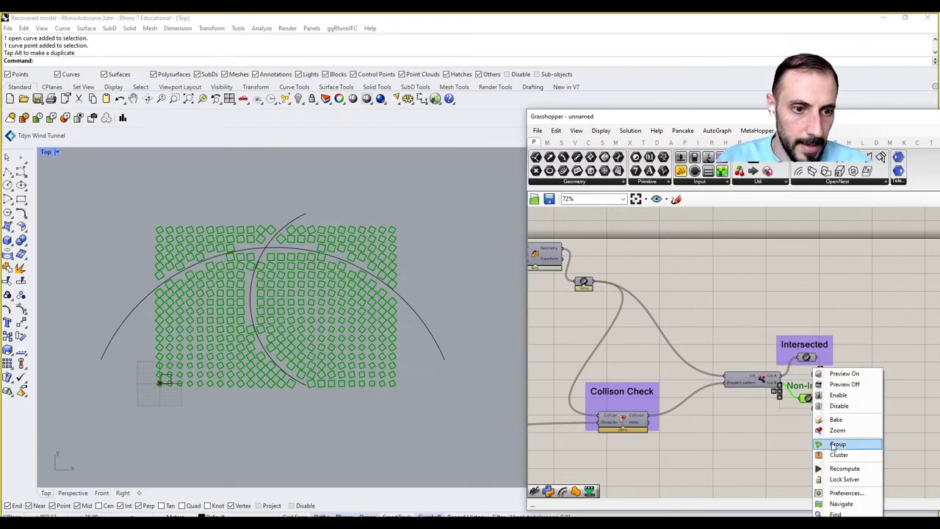
{"action": "left_click", "coordinate": [838, 443]}
Group the Dispatch component with its Intersected and Non-Intersected groups.
{"action": "left_click_drag", "start_coordinate": [819, 388], "coordinate": [840, 403]}
{"action": "left_click", "coordinate": [813, 375]}
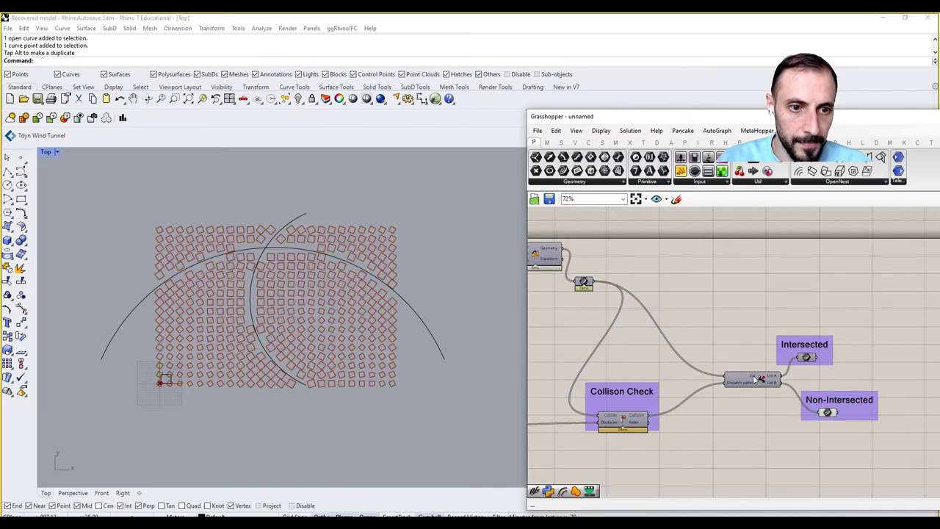
{"action": "left_click", "coordinate": [745, 378]}
{"action": "left_click_drag", "start_coordinate": [688, 305], "coordinate": [878, 432]}
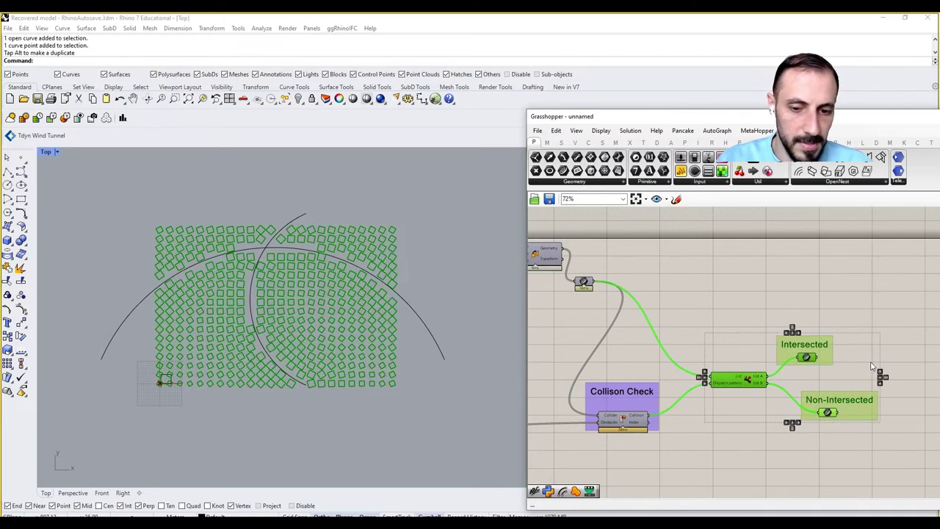
{"action": "key", "text": "ctrl+g"}
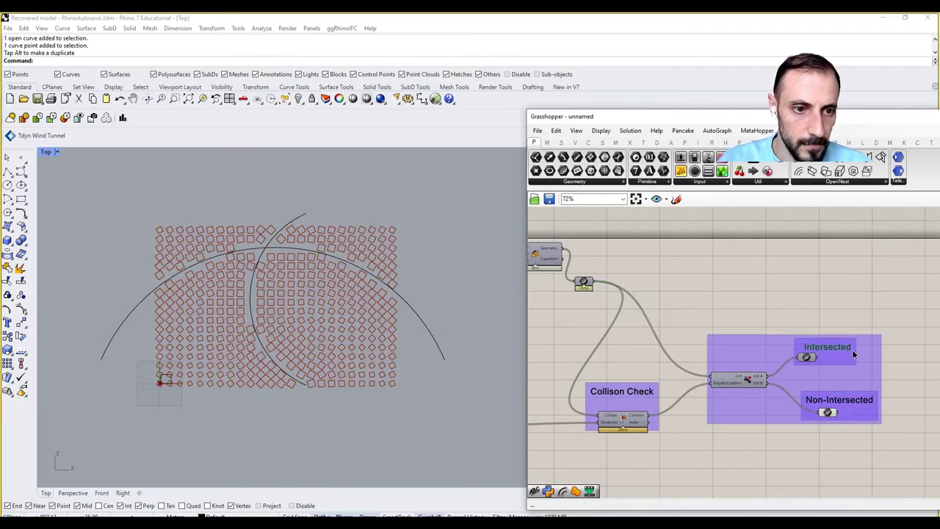
{"action": "left_click_drag", "start_coordinate": [812, 359], "coordinate": [835, 359]}
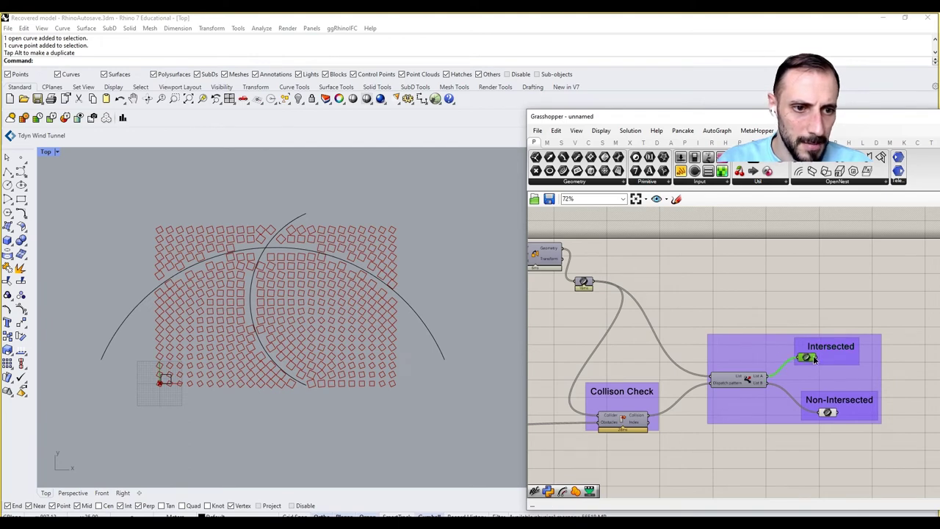
Recolour the new dispatch group green.
{"action": "right_click", "coordinate": [760, 355]}
{"action": "mouse_move", "coordinate": [785, 456]}
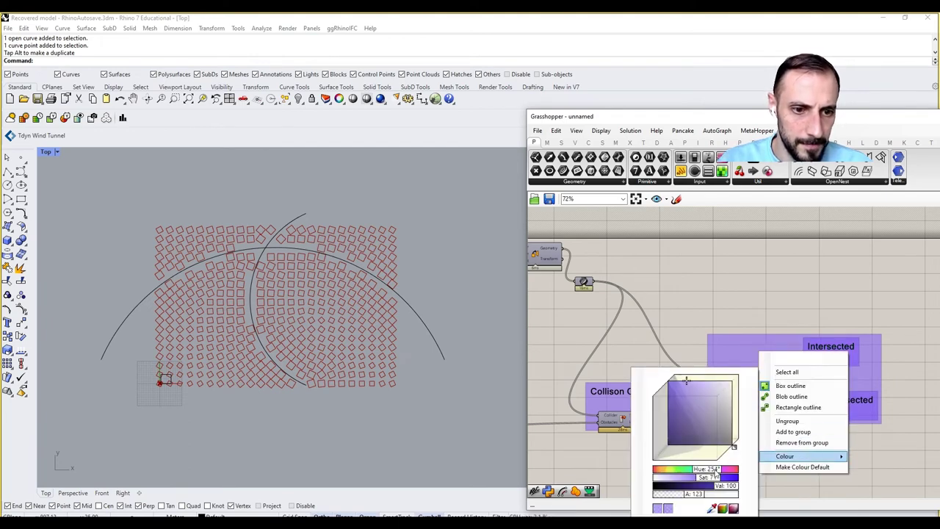
{"action": "left_click", "coordinate": [704, 470]}
{"action": "left_click_drag", "start_coordinate": [704, 470], "coordinate": [682, 470]}
{"action": "left_click", "coordinate": [728, 344]}
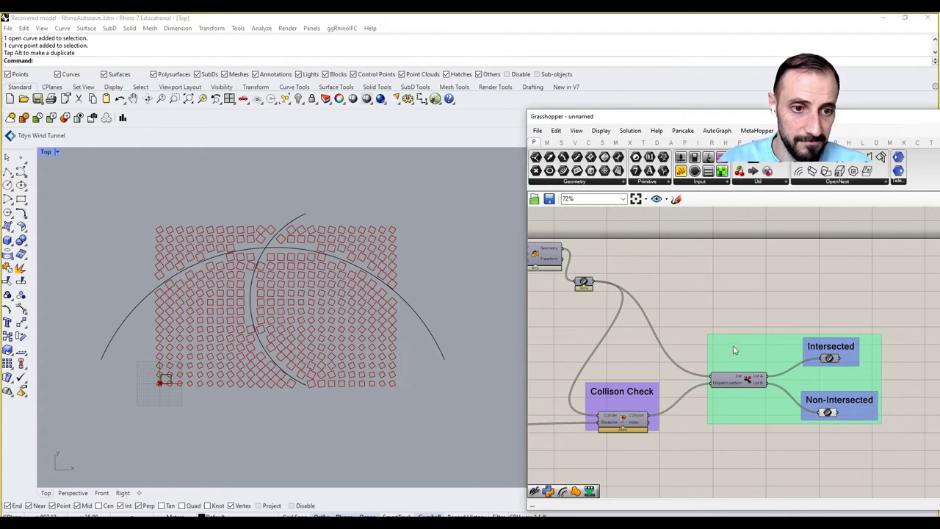
{"action": "right_click_drag", "start_coordinate": [675, 314], "coordinate": [791, 313]}
{"action": "left_click", "coordinate": [658, 253]}
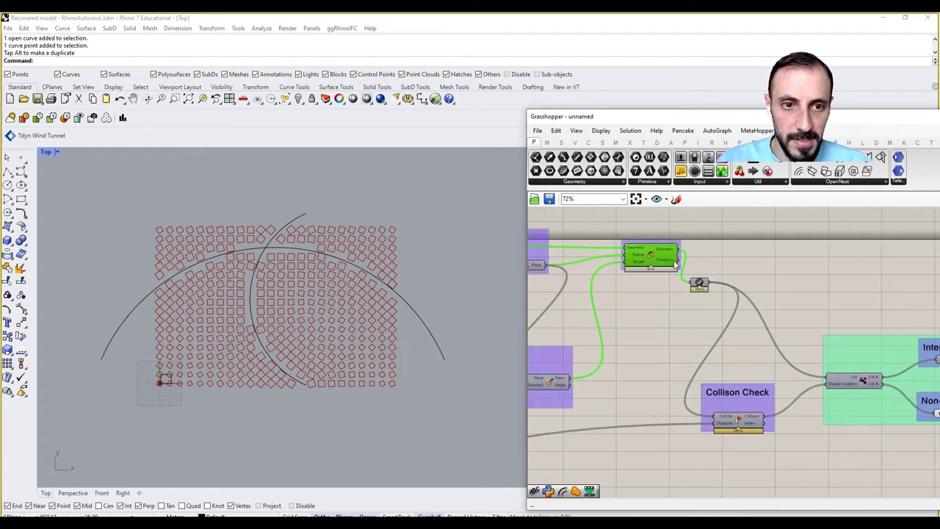
Group the Orient component with its output curve parameter.
{"action": "left_click_drag", "start_coordinate": [698, 282], "coordinate": [708, 266]}
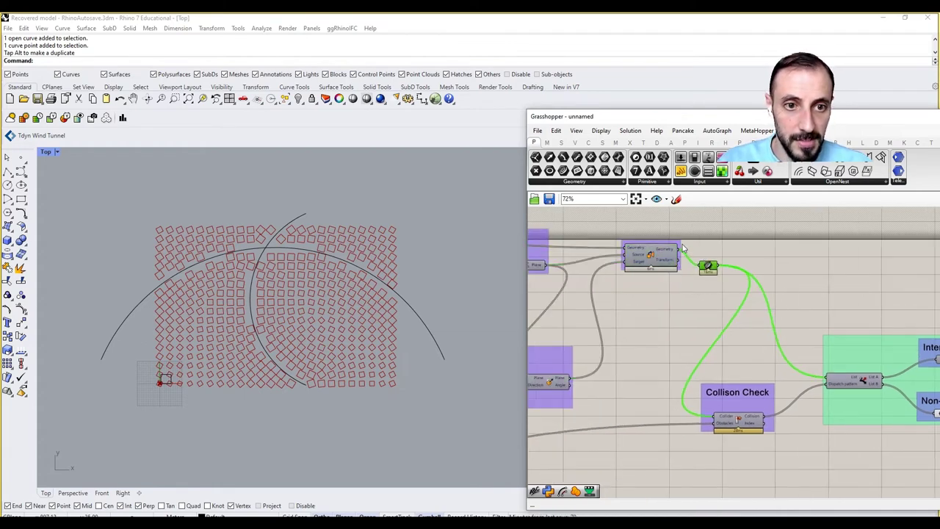
{"action": "right_click", "coordinate": [682, 248]}
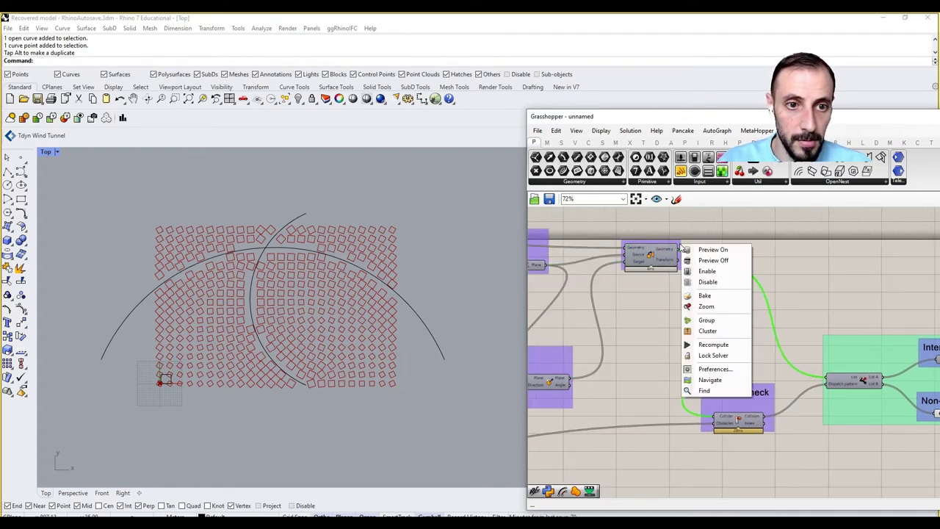
{"action": "left_click", "coordinate": [708, 320]}
{"action": "right_click", "coordinate": [706, 264]}
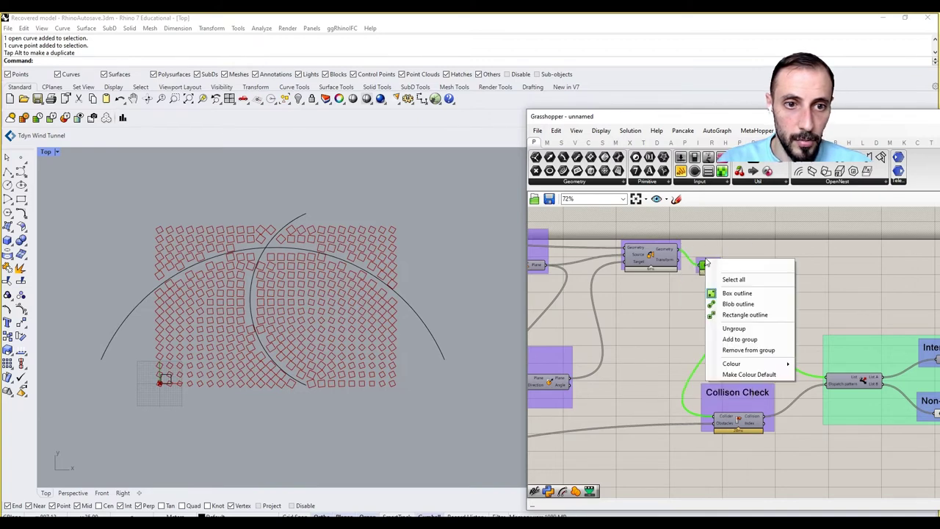
{"action": "left_click", "coordinate": [674, 244]}
{"action": "right_click", "coordinate": [674, 244]}
{"action": "left_click", "coordinate": [714, 322]}
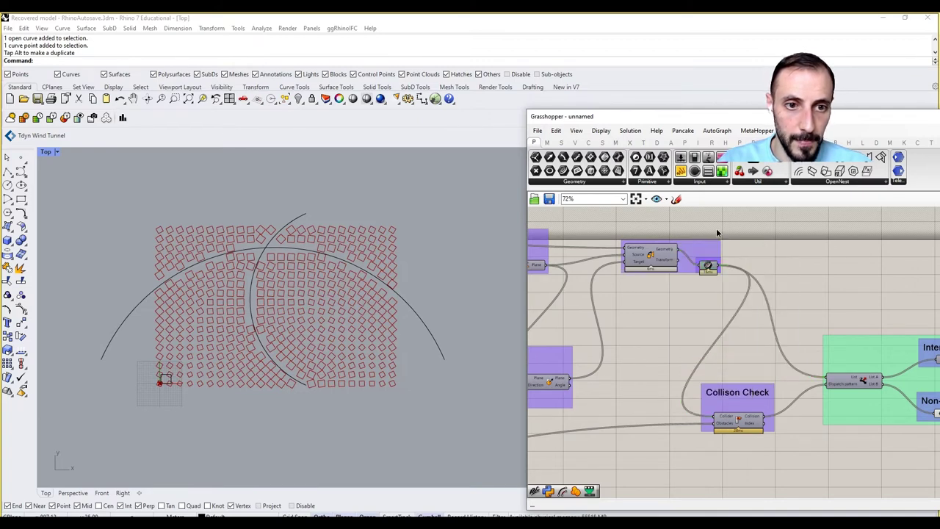
{"action": "left_click", "coordinate": [721, 271]}
{"action": "left_click", "coordinate": [744, 394]}
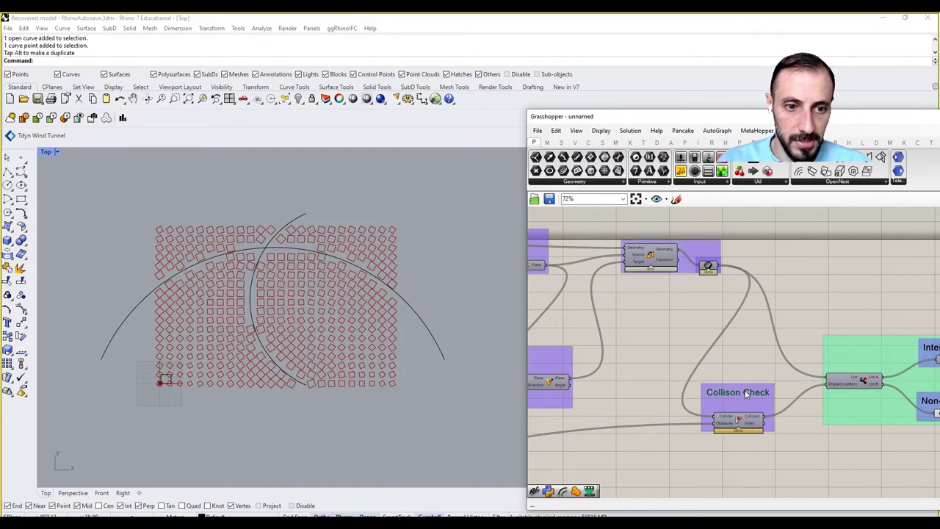
Add a copied label to the Orient group and rename it 'Oriented Masses'.
{"action": "left_click_drag", "start_coordinate": [745, 394], "coordinate": [677, 243]}
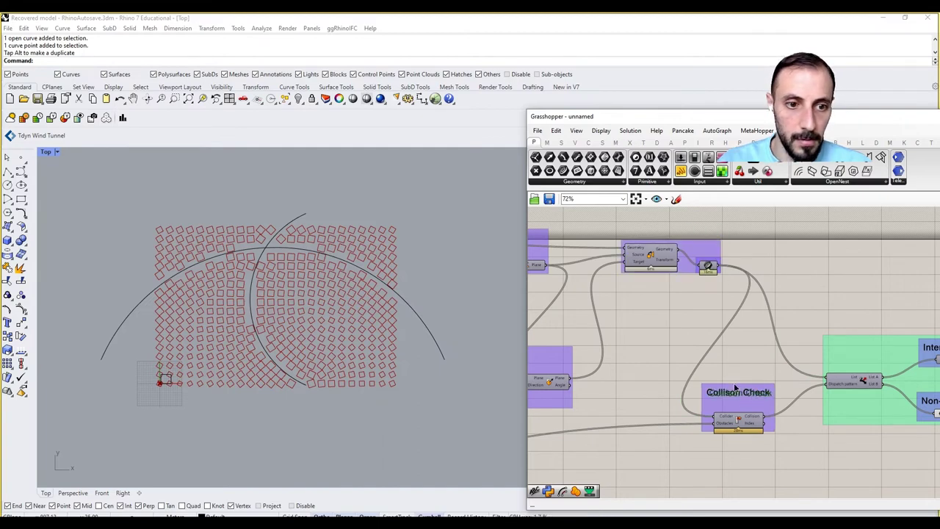
{"action": "right_click", "coordinate": [701, 254]}
{"action": "left_click", "coordinate": [738, 319]}
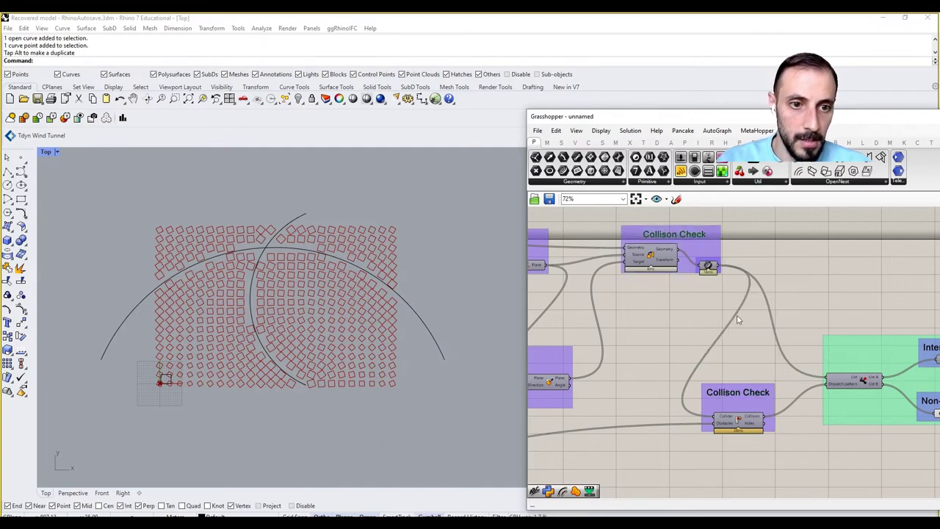
{"action": "double_click", "coordinate": [687, 236]}
{"action": "type", "text": "Oriented Masses"}
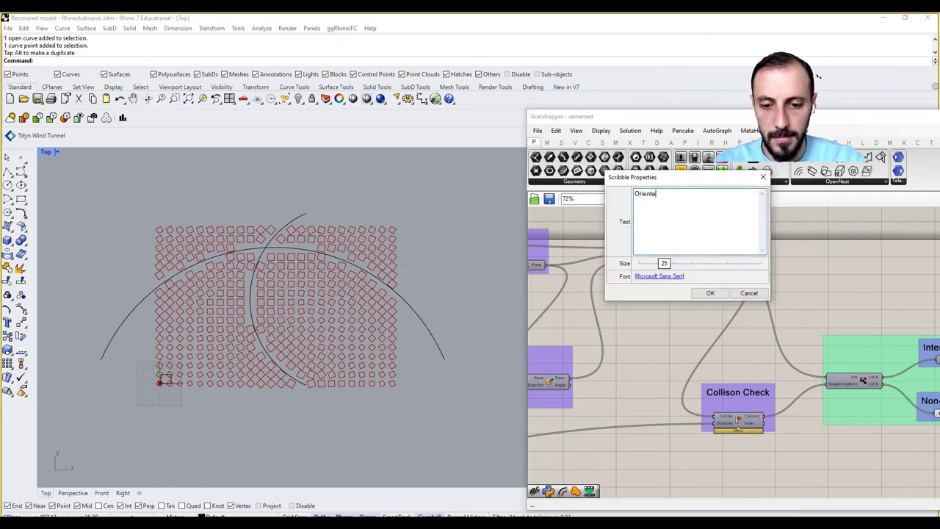
{"action": "left_click", "coordinate": [710, 293]}
{"action": "scroll", "coordinate": [678, 310], "scroll_direction": "down", "scroll_amount": 4}
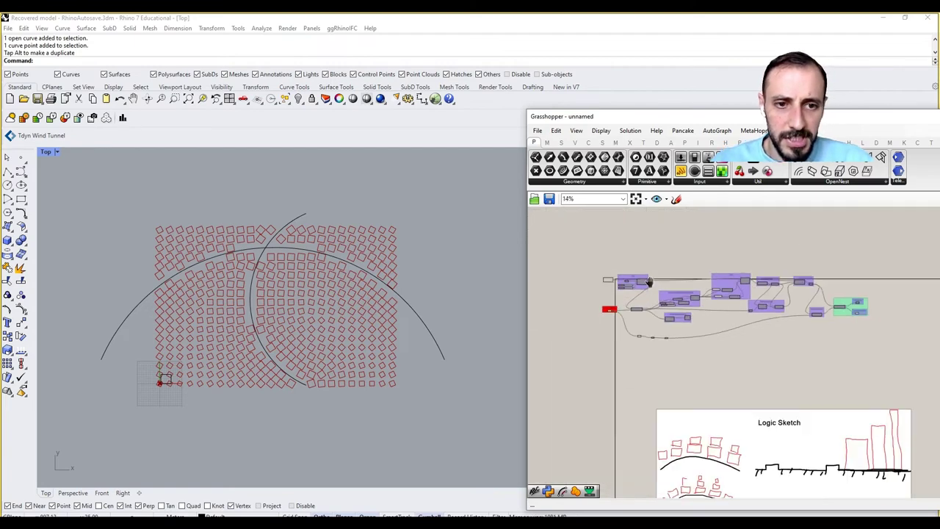
Wire Orginal Planes, then Rotation Planes, into the Oriented Masses Target input.
{"action": "scroll", "coordinate": [790, 343], "scroll_direction": "up", "scroll_amount": 4}
{"action": "scroll", "coordinate": [790, 343], "scroll_direction": "down", "scroll_amount": 4}
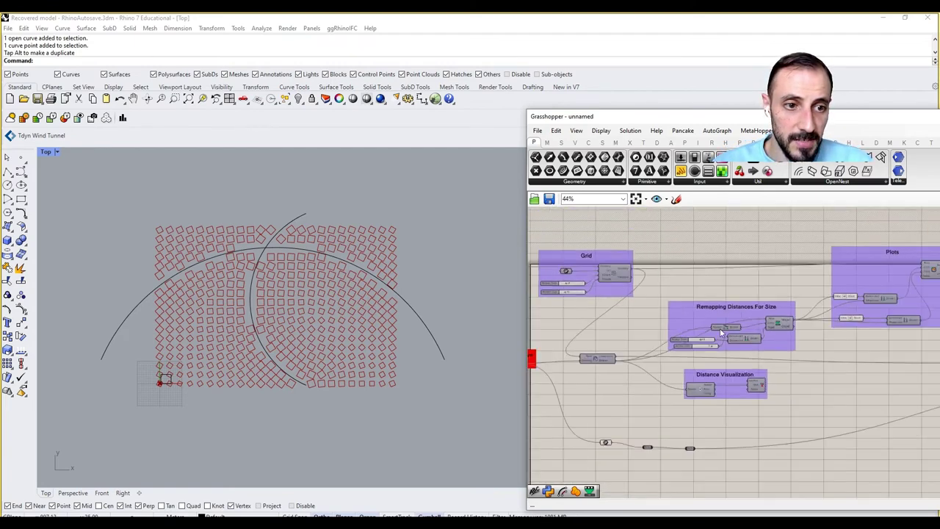
{"action": "scroll", "coordinate": [799, 310], "scroll_direction": "up", "scroll_amount": 4}
{"action": "right_click_drag", "start_coordinate": [847, 331], "coordinate": [728, 396]}
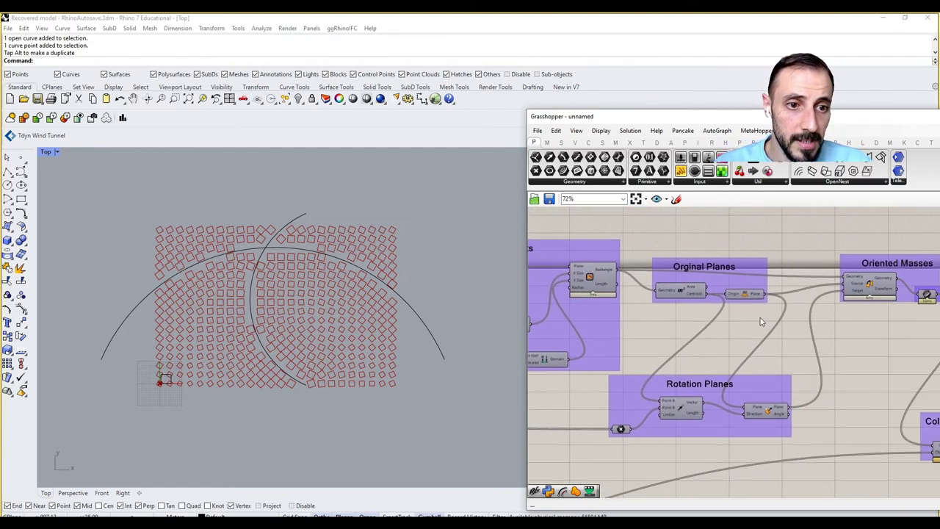
{"action": "left_click_drag", "start_coordinate": [724, 298], "coordinate": [801, 294]}
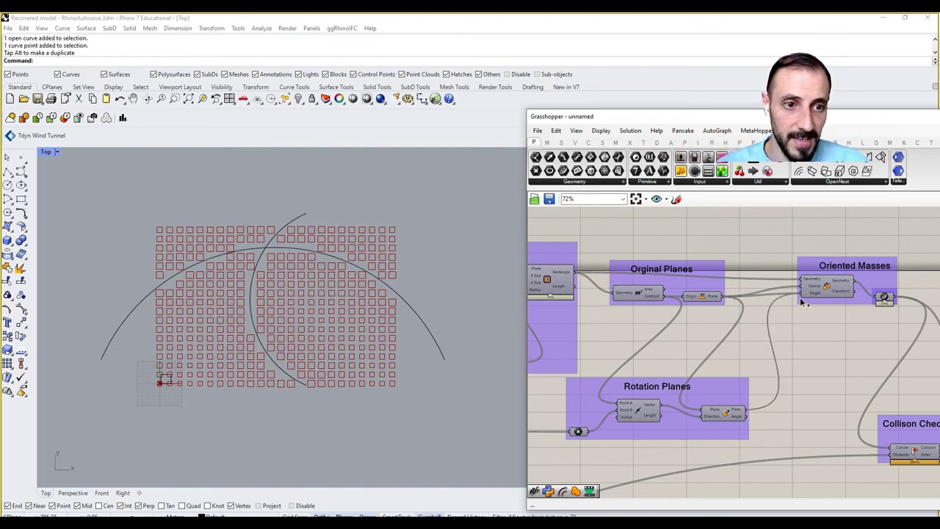
{"action": "left_click_drag", "start_coordinate": [792, 324], "coordinate": [800, 297]}
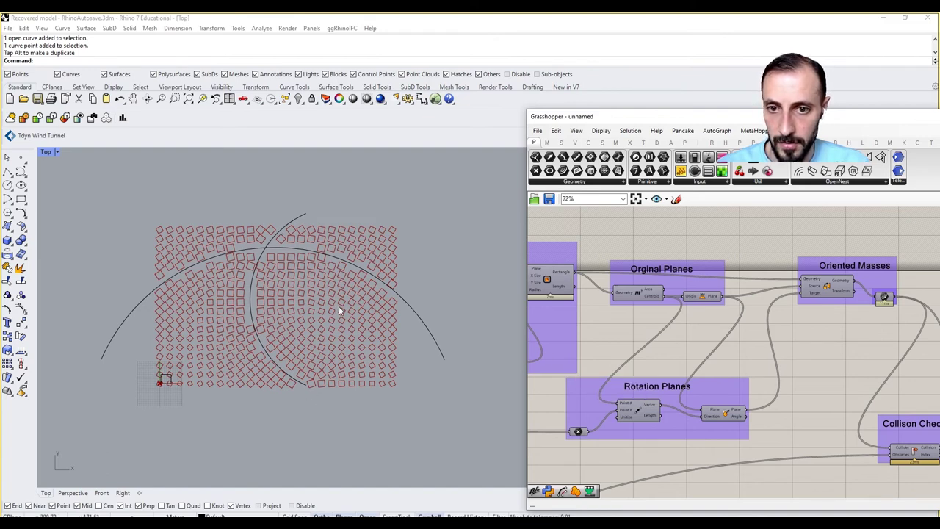
{"action": "right_click_drag", "start_coordinate": [628, 340], "coordinate": [707, 312]}
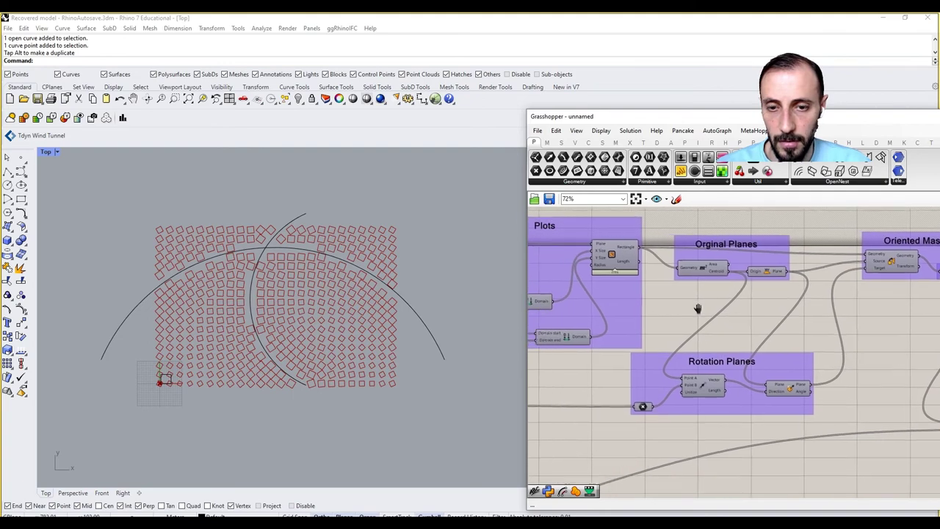
{"action": "scroll", "coordinate": [697, 312], "scroll_direction": "down", "scroll_amount": 2}
{"action": "scroll", "coordinate": [699, 312], "scroll_direction": "down", "scroll_amount": 2}
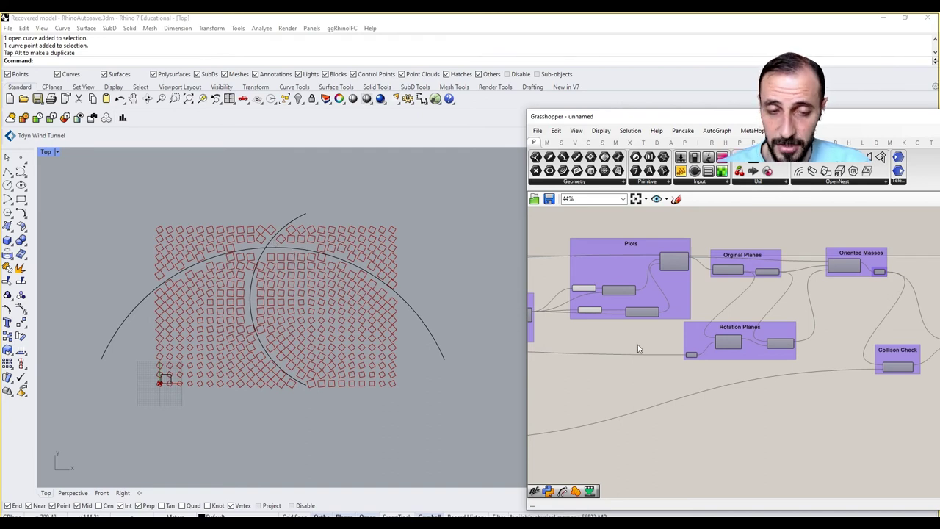
{"action": "scroll", "coordinate": [638, 349], "scroll_direction": "down", "scroll_amount": 2}
{"action": "scroll", "coordinate": [640, 323], "scroll_direction": "down", "scroll_amount": 2}
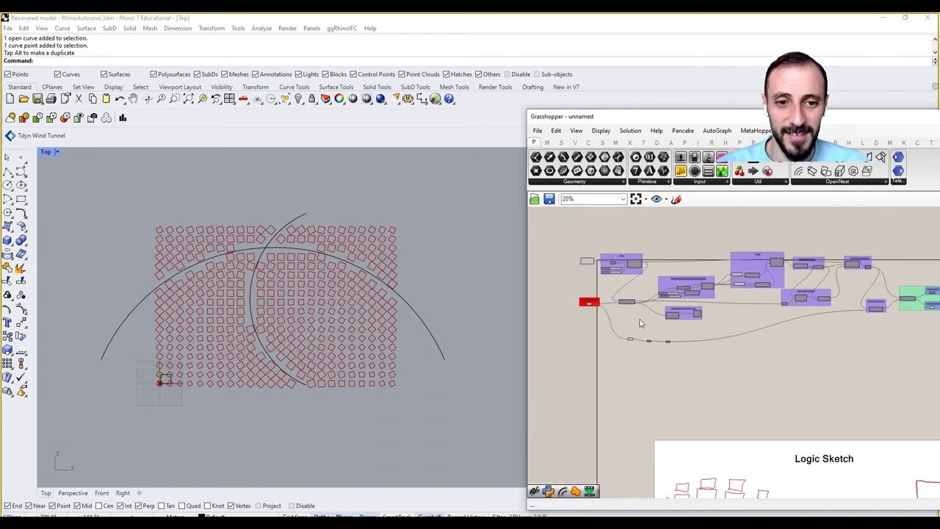